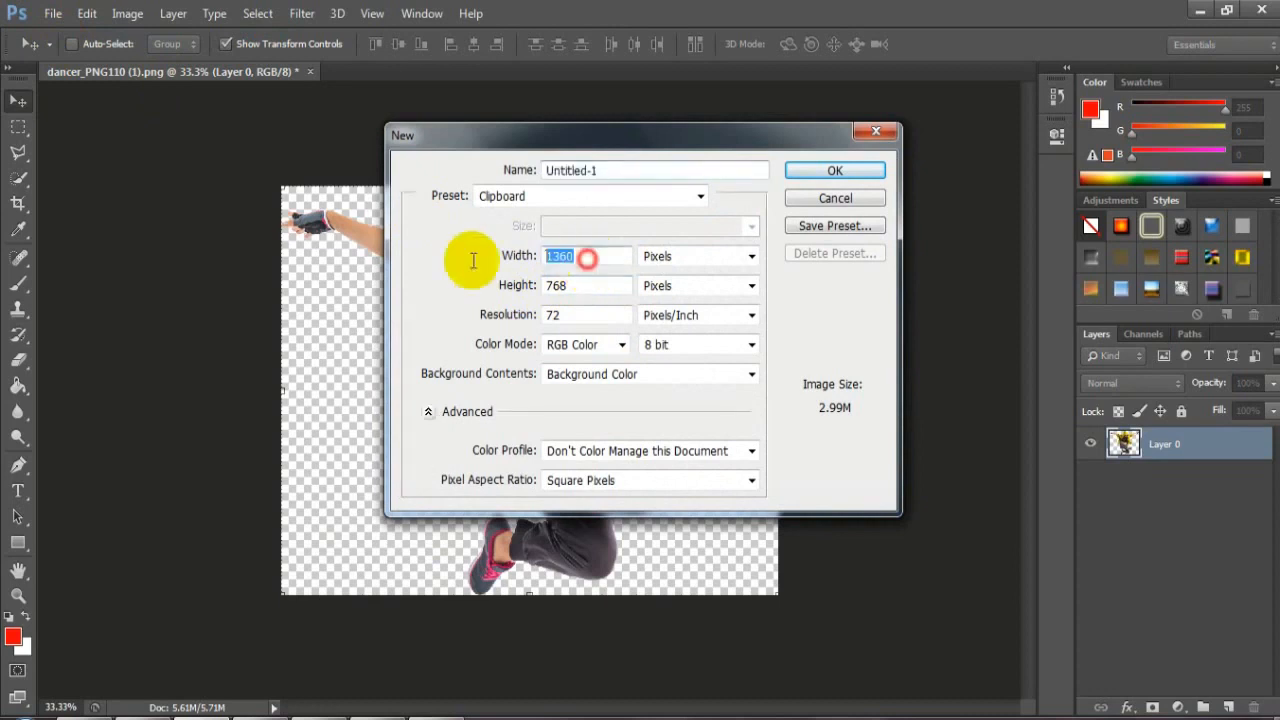
Create a new document 1000 pixels wide and 1000 pixels high at a resolution of 150 pixels/inch
type("1000")
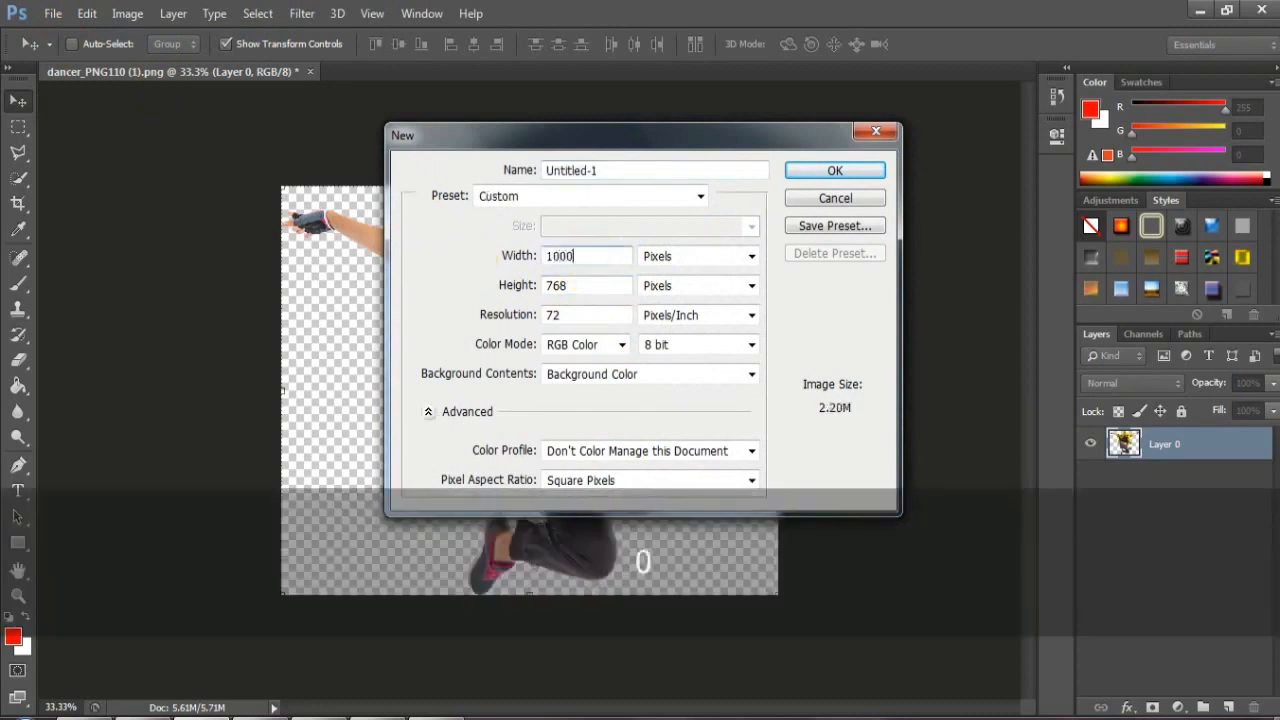
double_click(571, 286)
type("1000")
double_click(557, 315)
type("150")
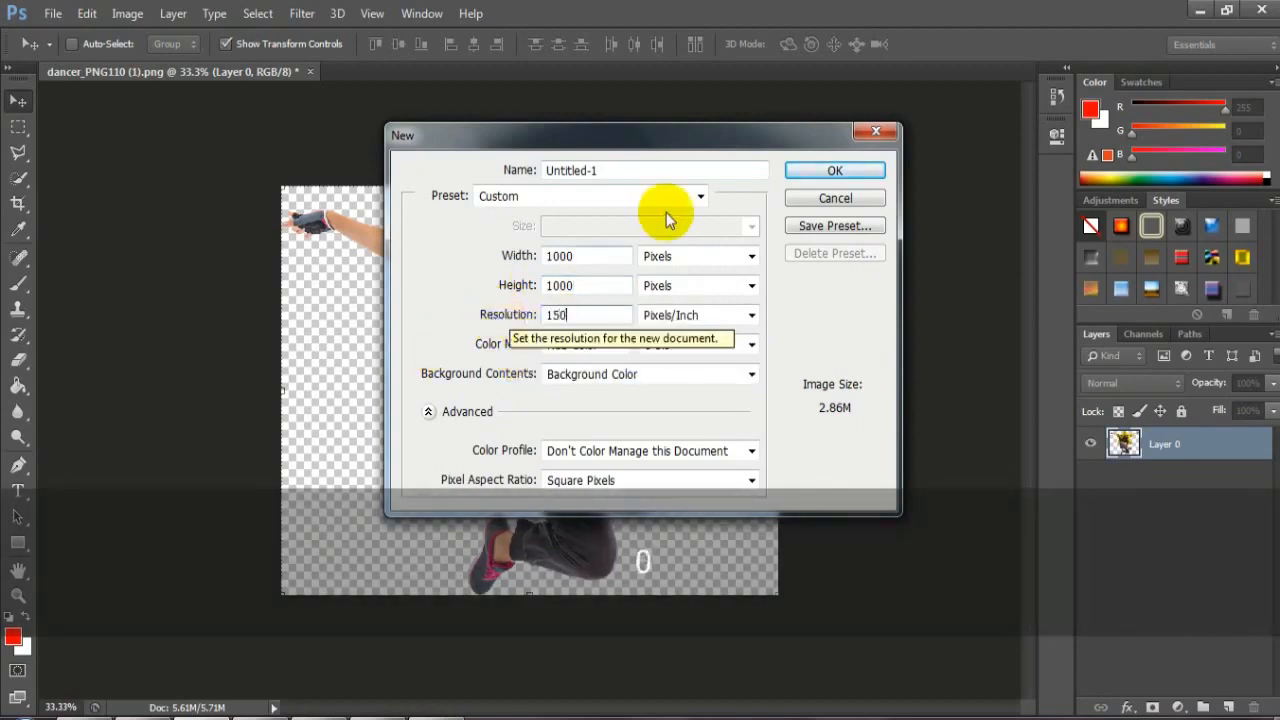
left_click(817, 172)
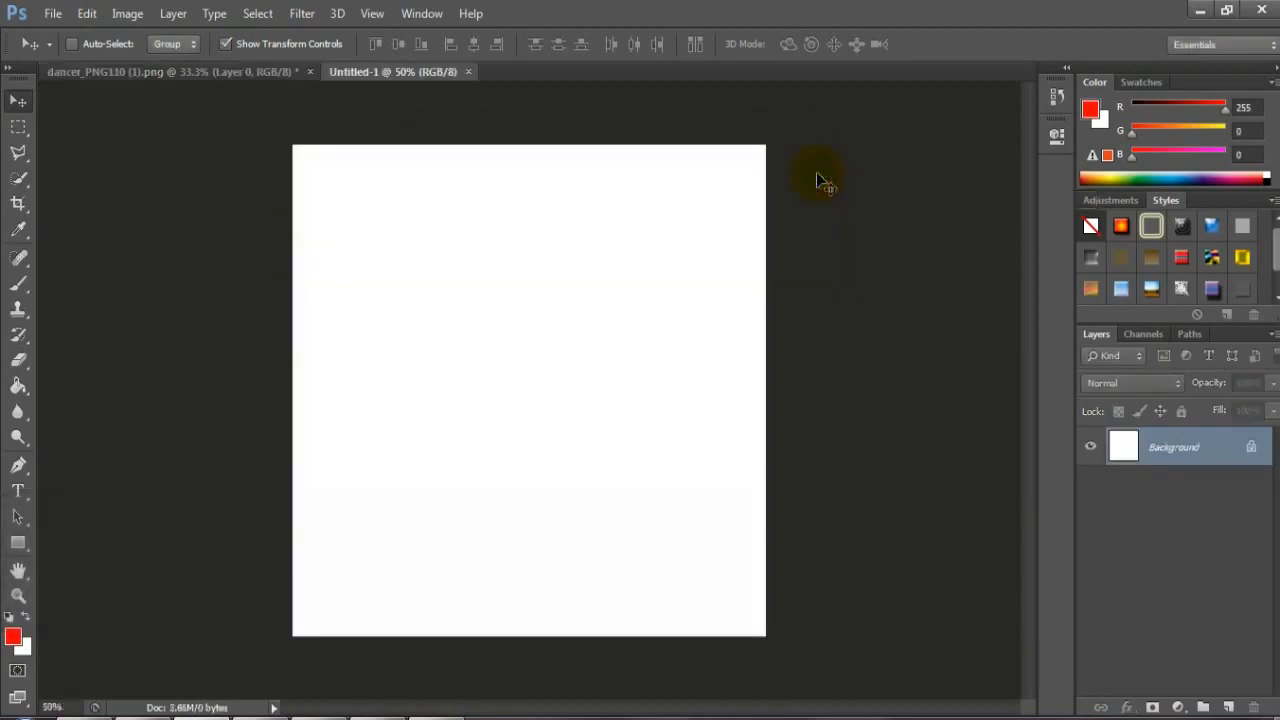
Select the whole canvas, fill it with red (ff0000) using the Paint Bucket, and clear the selection
left_click(17, 128)
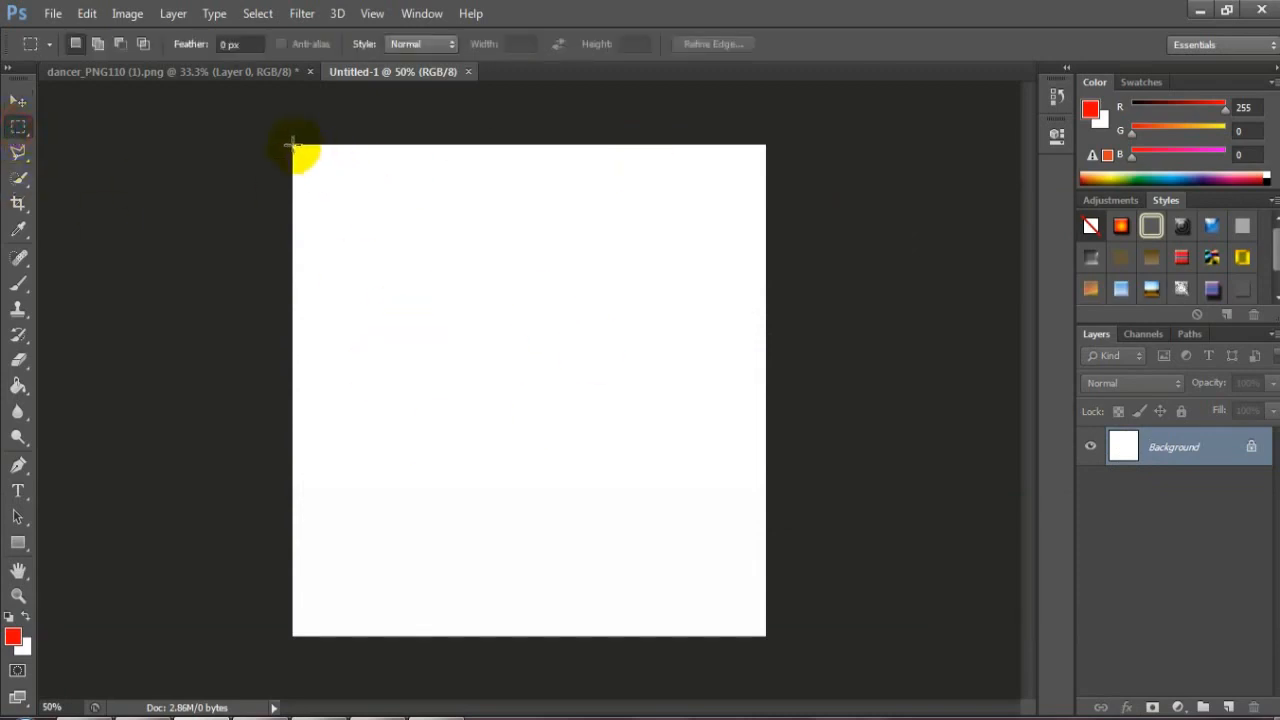
left_click_drag(288, 143, 789, 640)
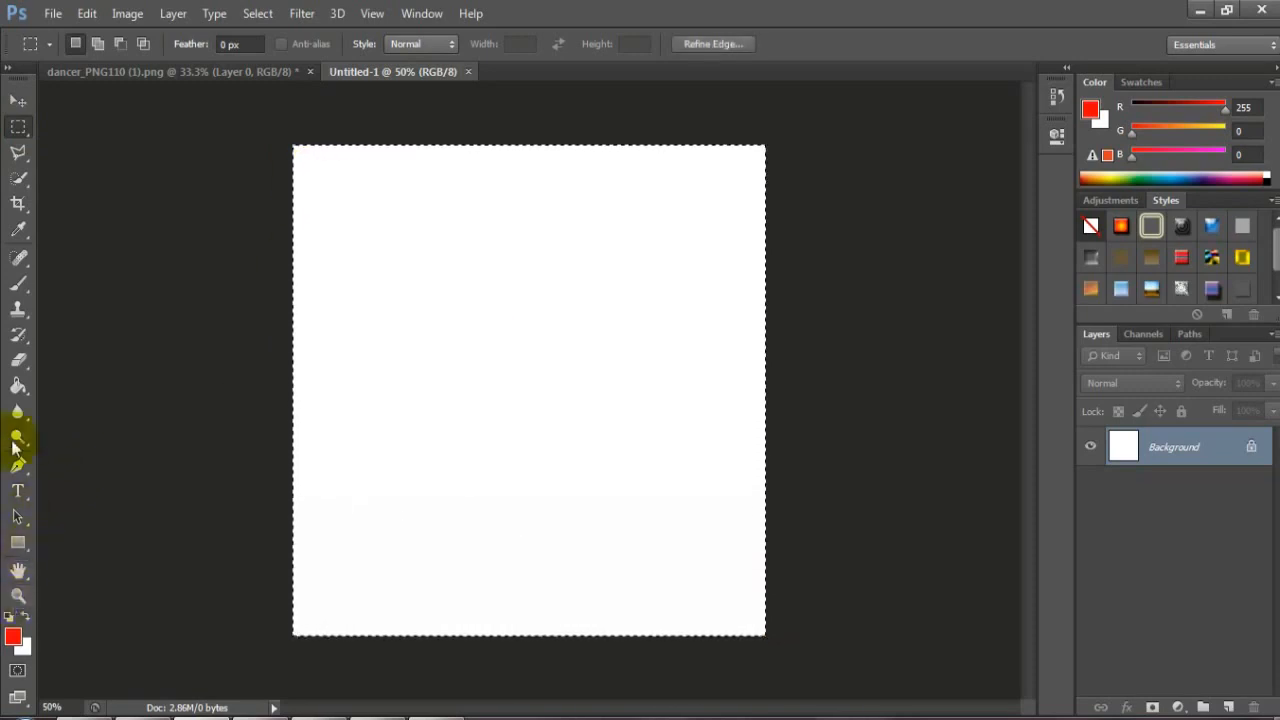
left_click_drag(15, 393, 93, 404)
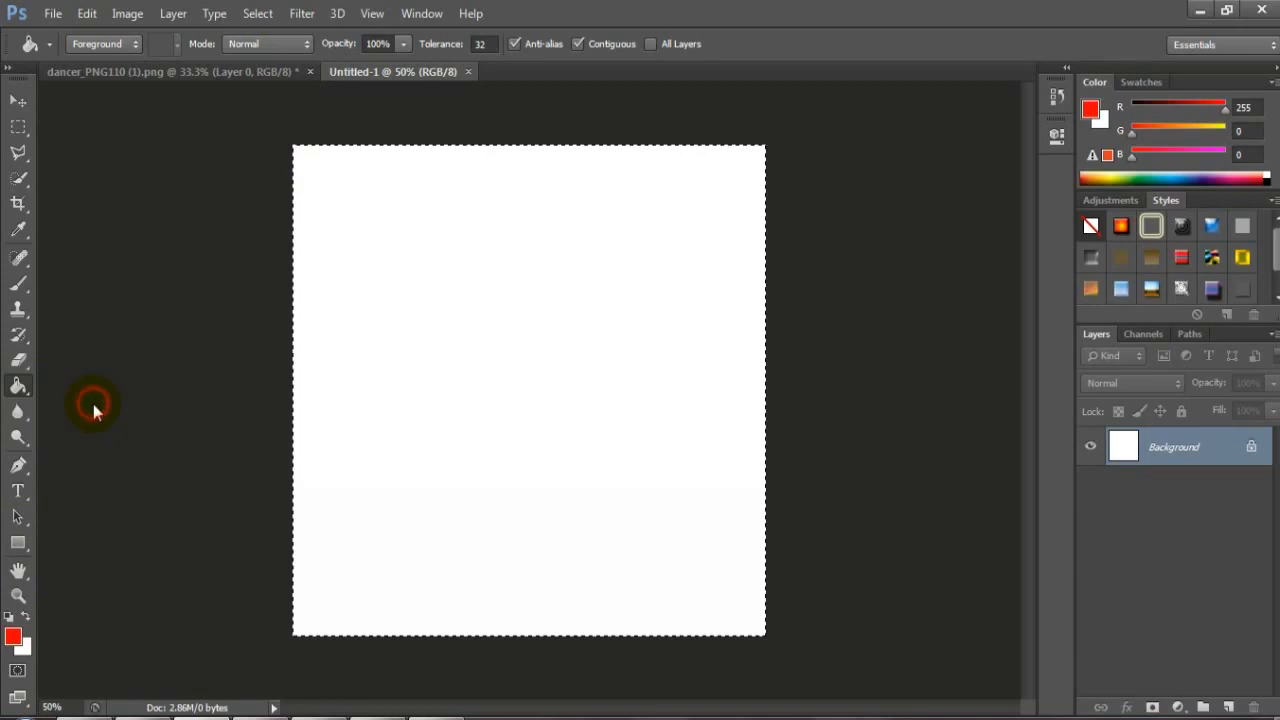
left_click(12, 638)
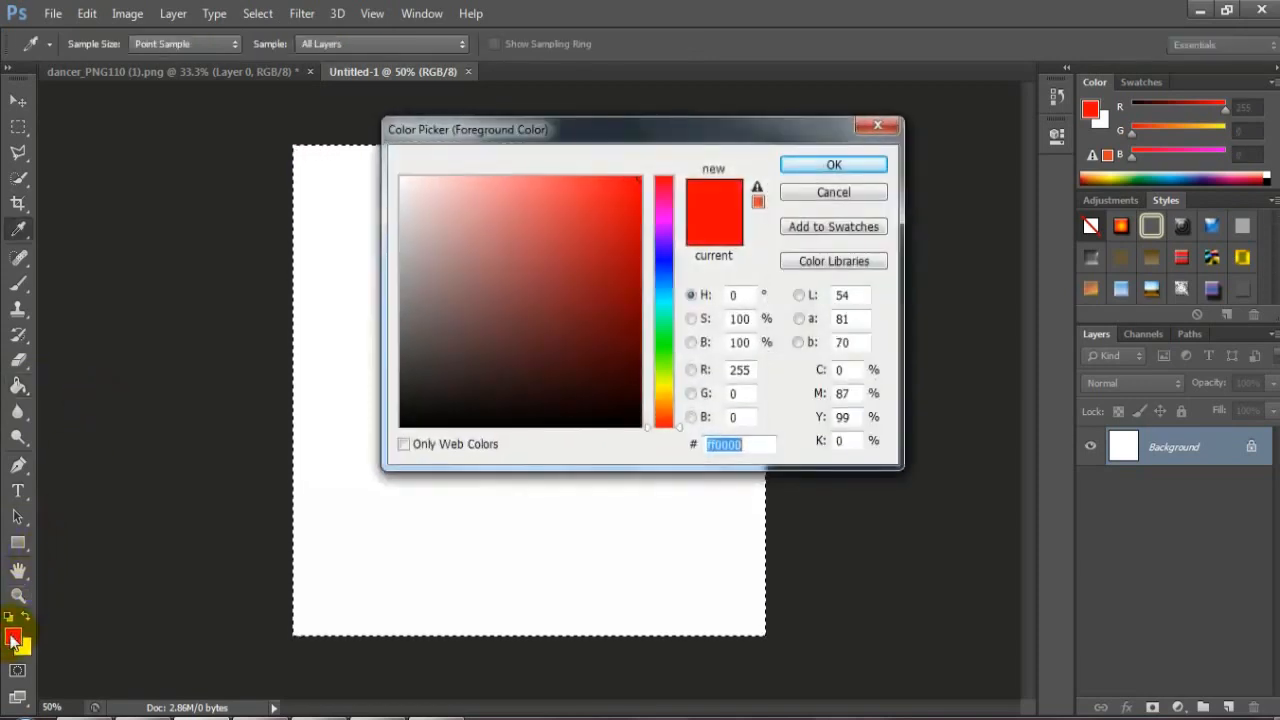
left_click(864, 168)
left_click(441, 294)
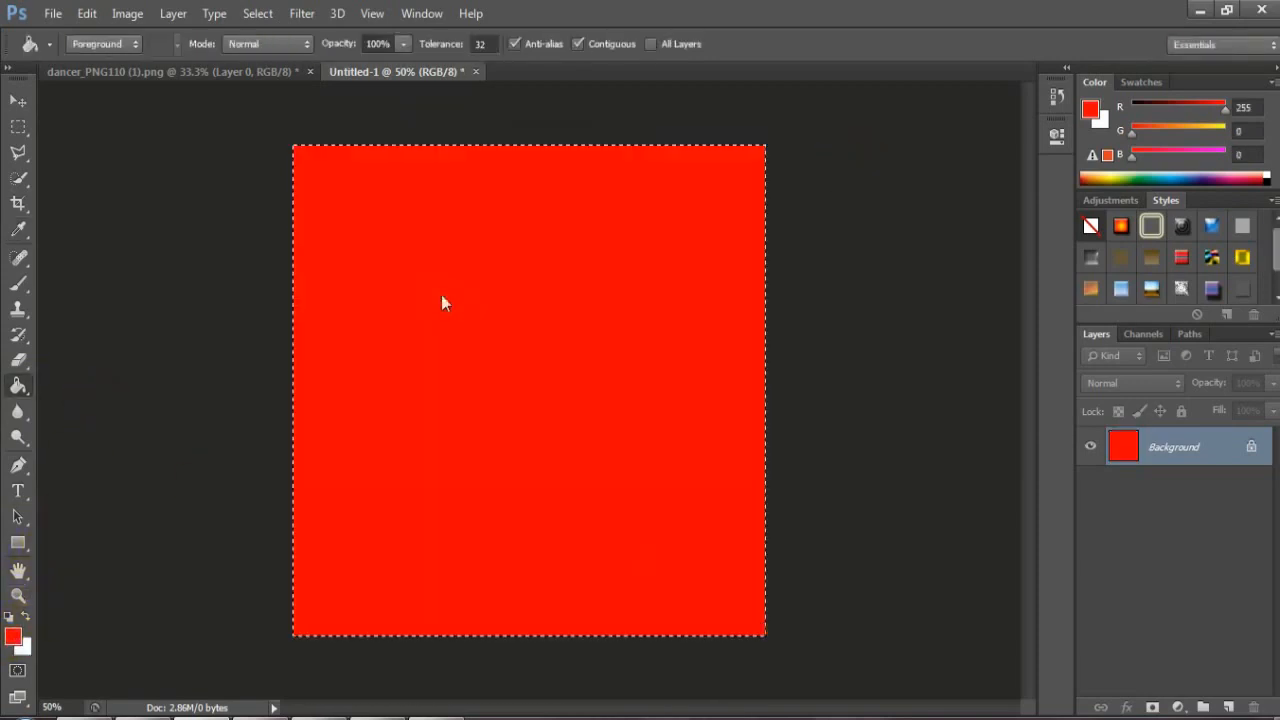
left_click(26, 103)
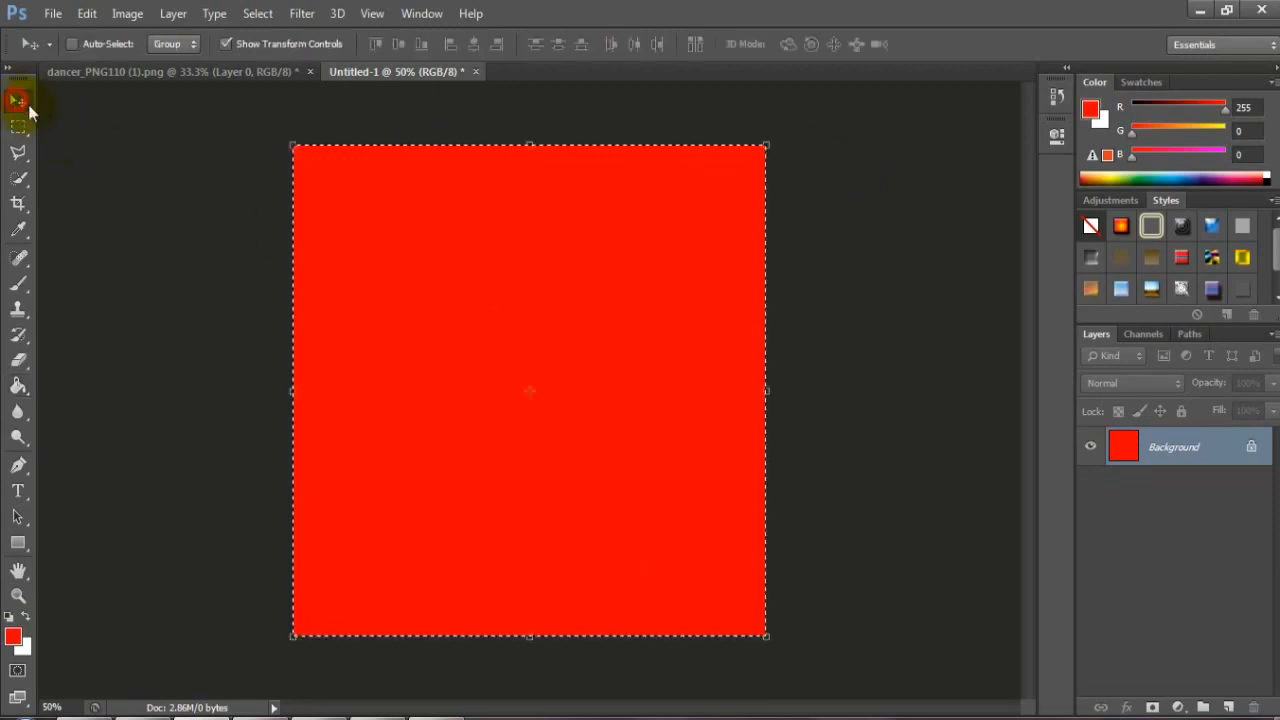
key("ctrl")
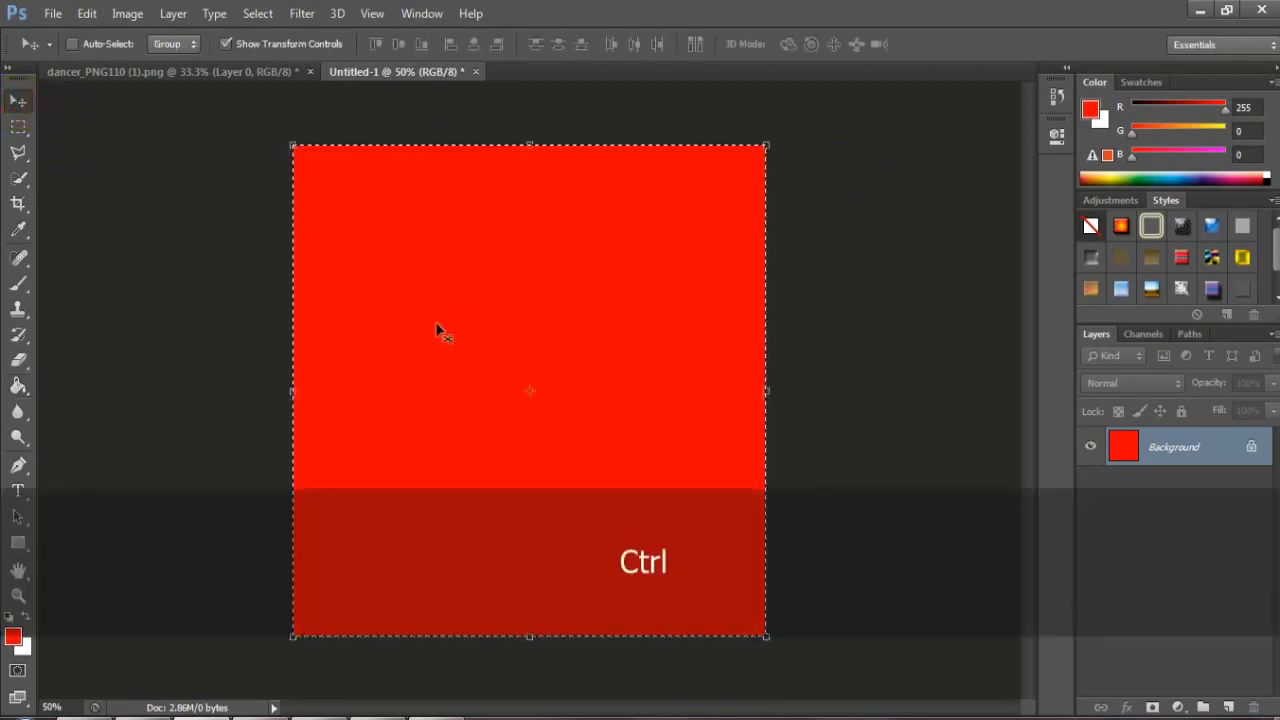
key("ctrl+d")
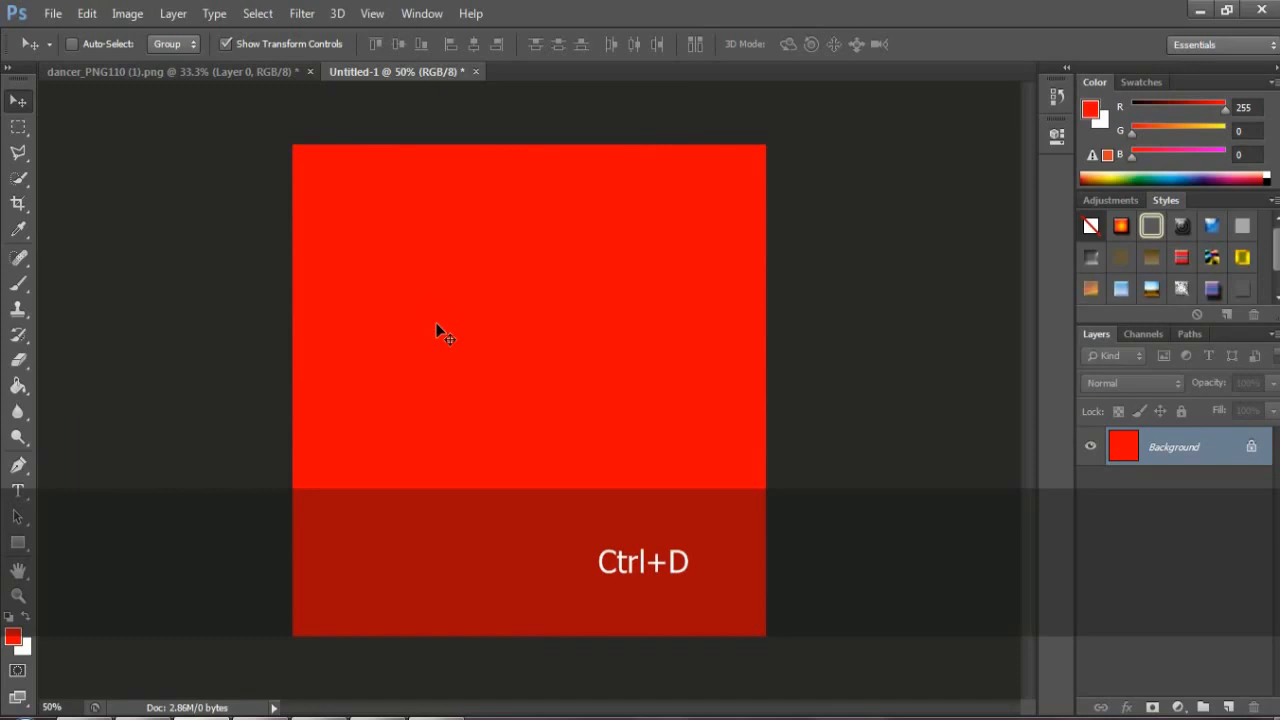
Bring the dancer cutout from dancer_PNG110 (1).png into the red document as a new layer
left_click(251, 72)
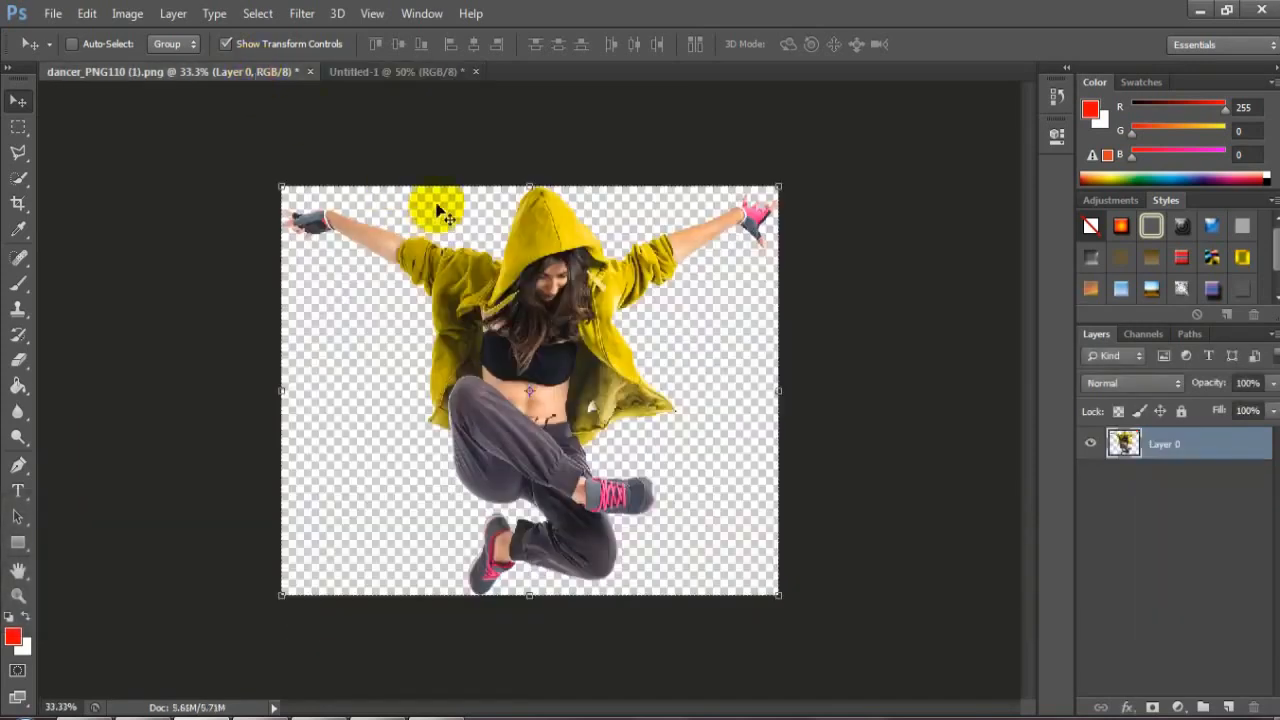
left_click_drag(210, 75, 295, 137)
left_click_drag(253, 266, 560, 300)
left_click(364, 124)
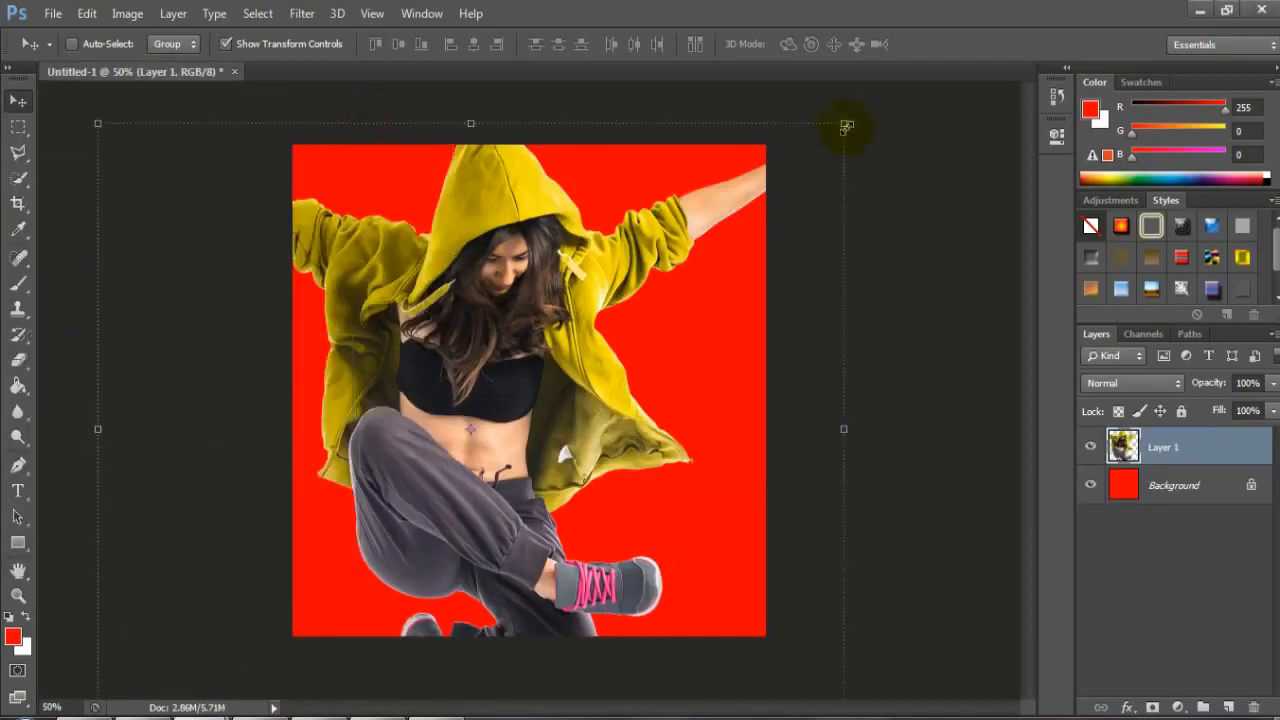
Scale the dancer layer proportionally to about 57%, position it near the centre of the canvas, and apply the transformation
key("shift")
left_click_drag(845, 124, 722, 266)
left_click_drag(503, 334, 550, 312)
left_click_drag(752, 209, 731, 232)
left_click_drag(546, 333, 557, 332)
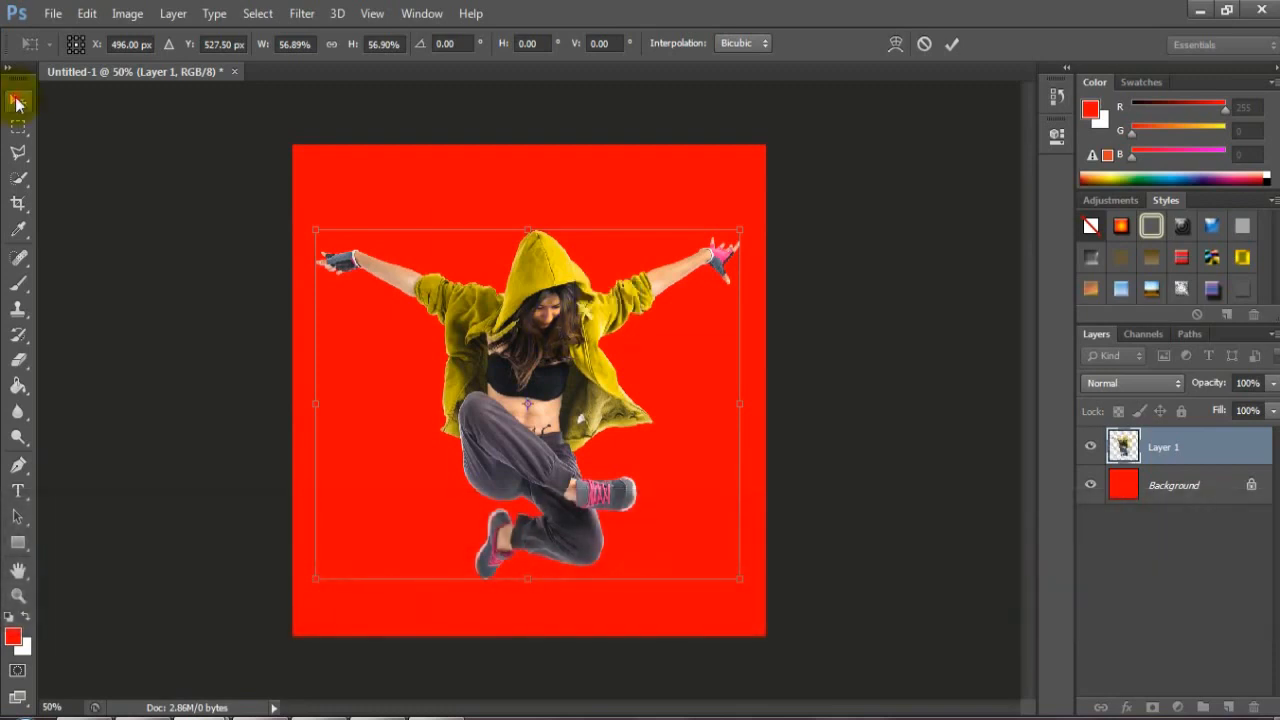
left_click(17, 103)
left_click(574, 288)
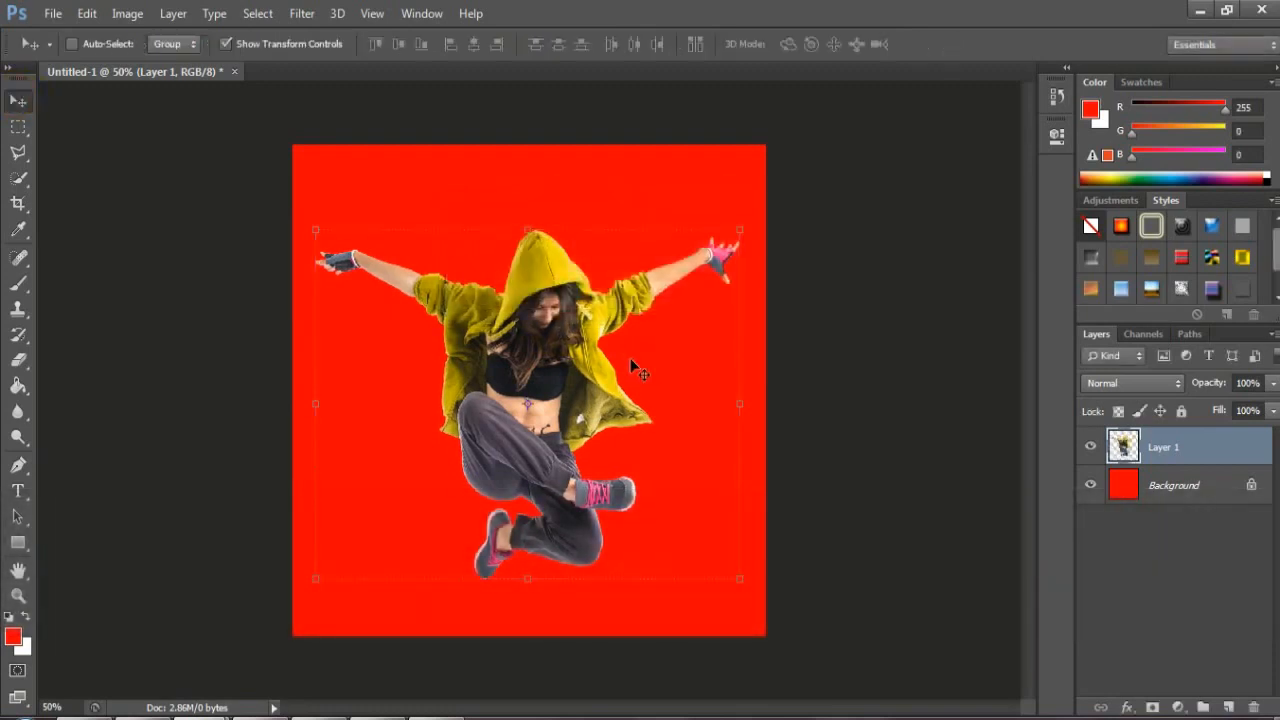
Copy a narrow vertical strip of the dancer's yellow jacket below the sleeve to a new layer
left_click(18, 128)
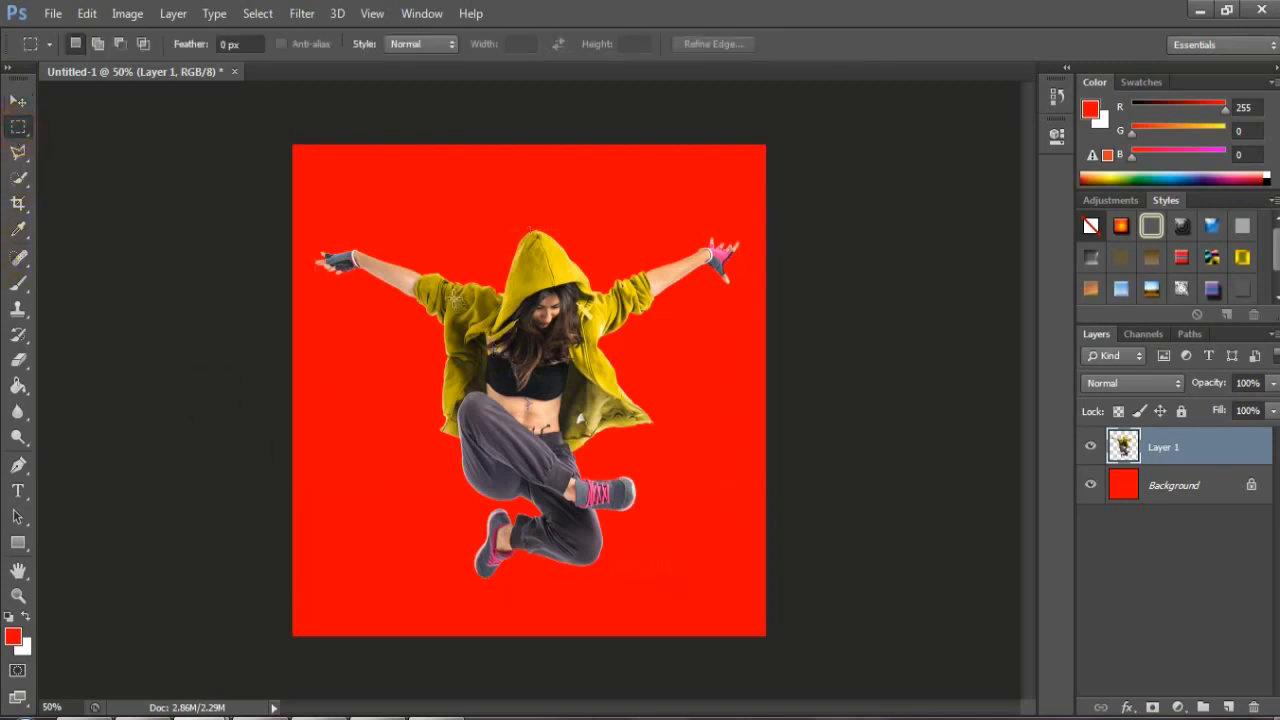
left_click_drag(453, 291, 465, 392)
left_click(17, 104)
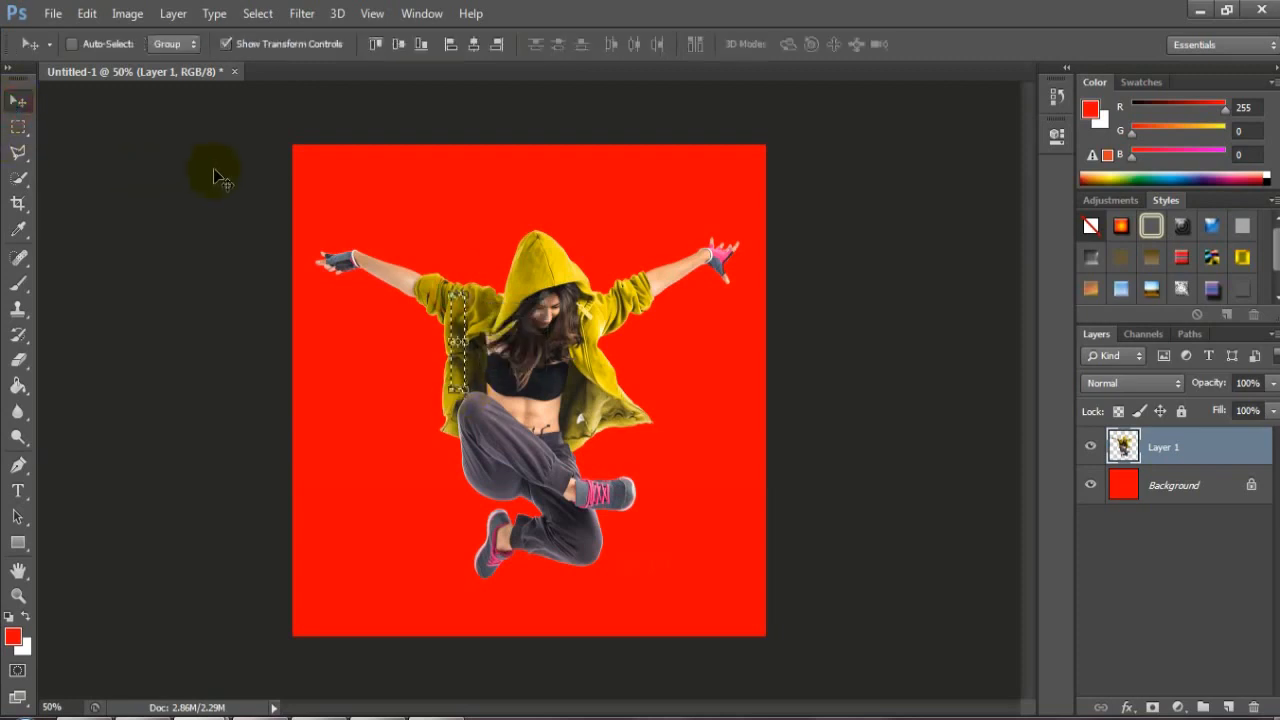
key("ctrl+j")
Stretch the jacket strip across the full canvas width along the upper edge, scale its height to about 165%, and apply the transformation
left_click_drag(455, 380, 768, 172)
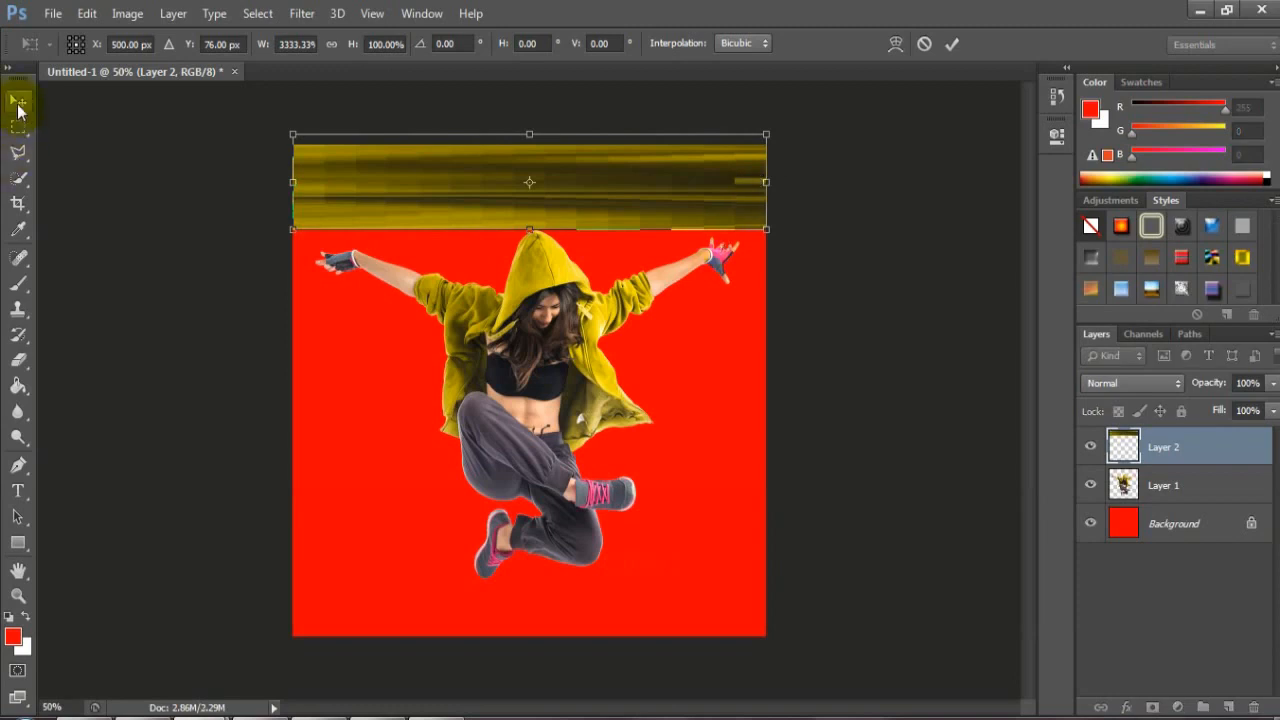
left_click_drag(531, 240, 529, 279)
left_click_drag(534, 134, 534, 147)
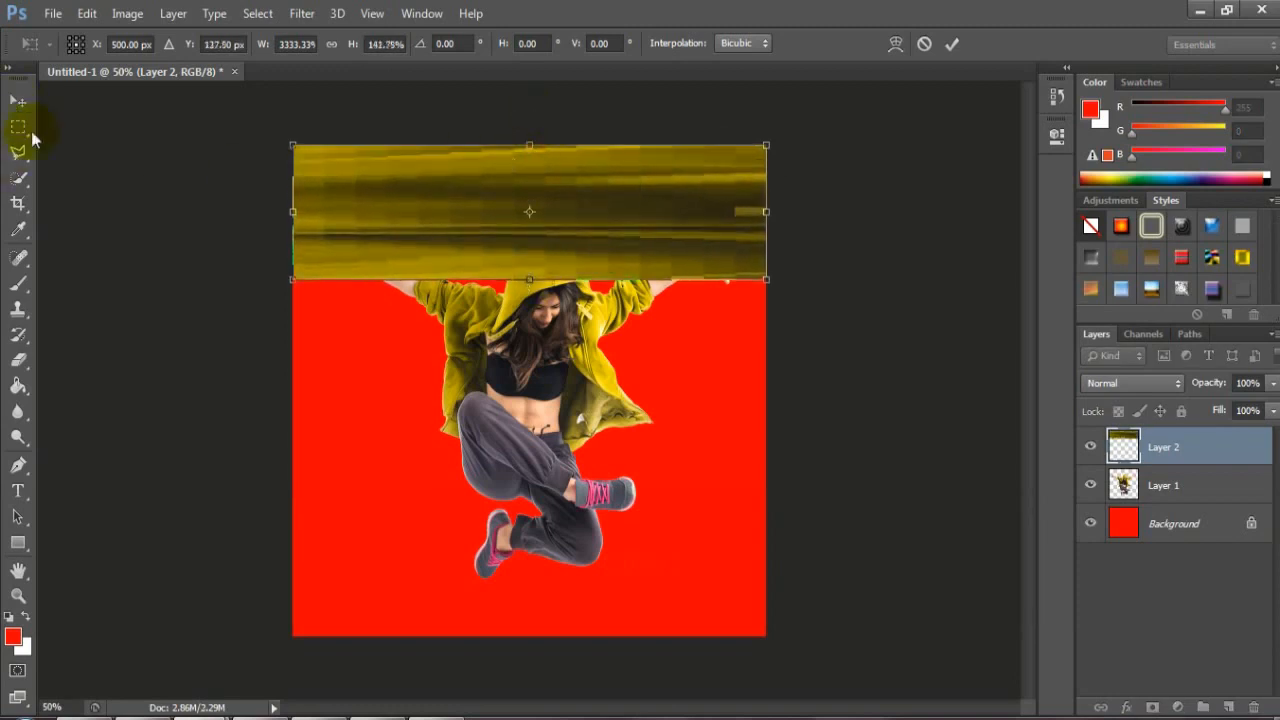
left_click_drag(534, 283, 531, 301)
left_click(24, 108)
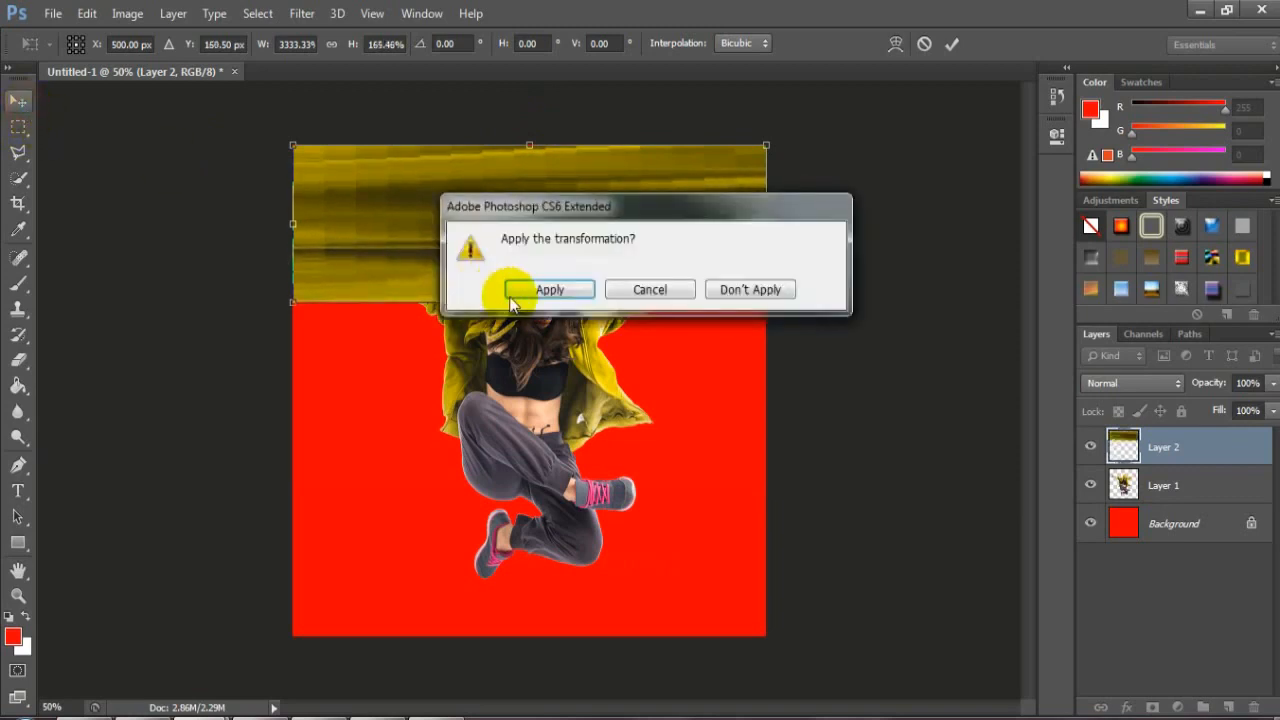
left_click(520, 285)
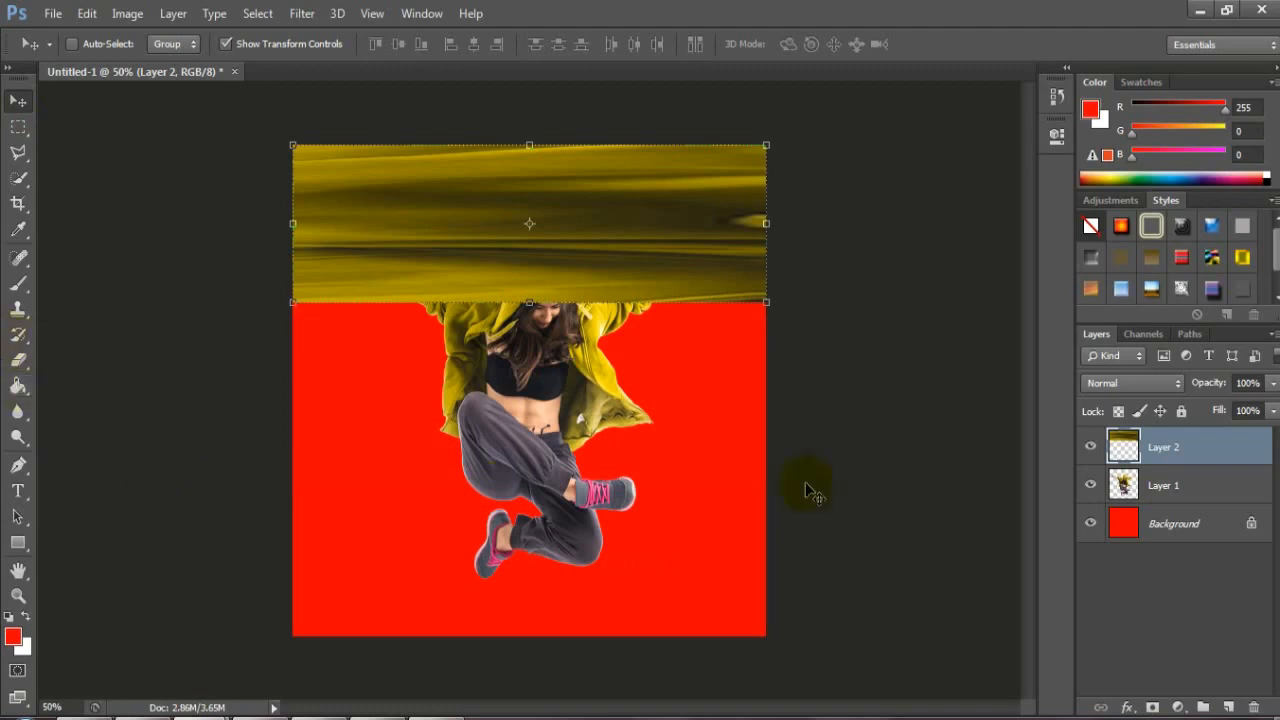
Copy a narrow vertical strip spanning the dancer's hair and black top from Layer 1 to a new layer
left_click(1191, 494)
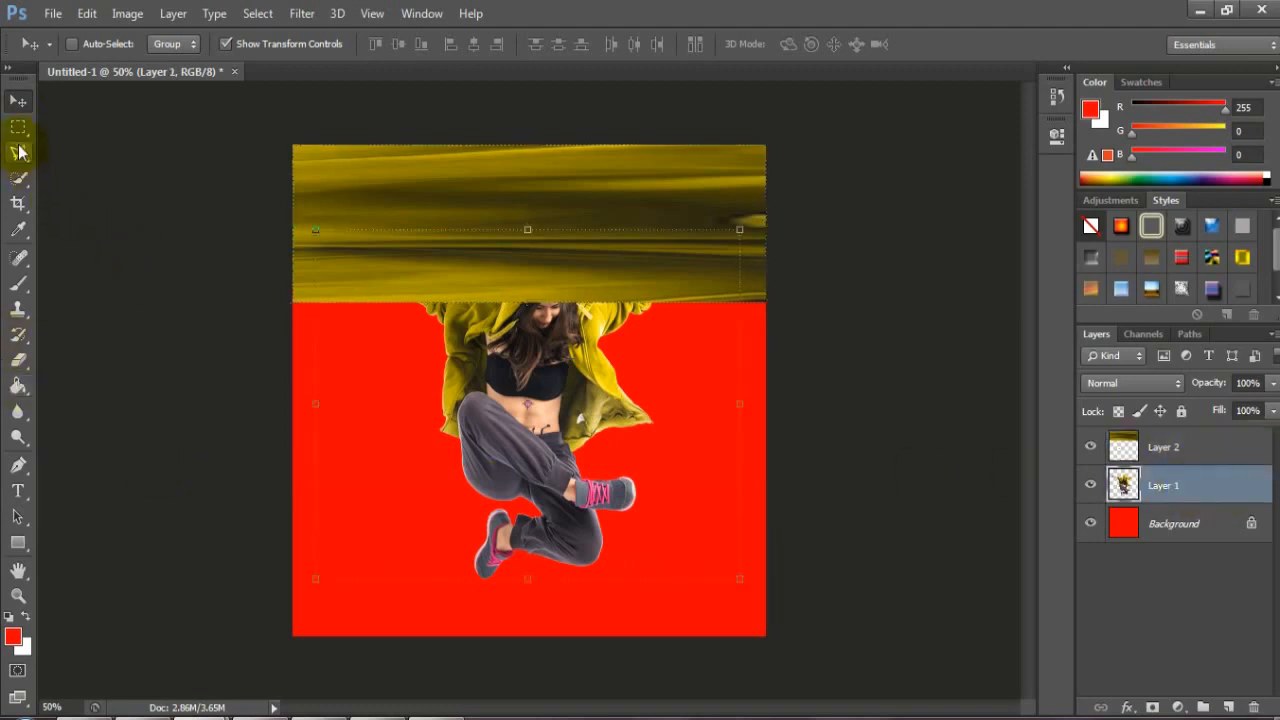
left_click(18, 127)
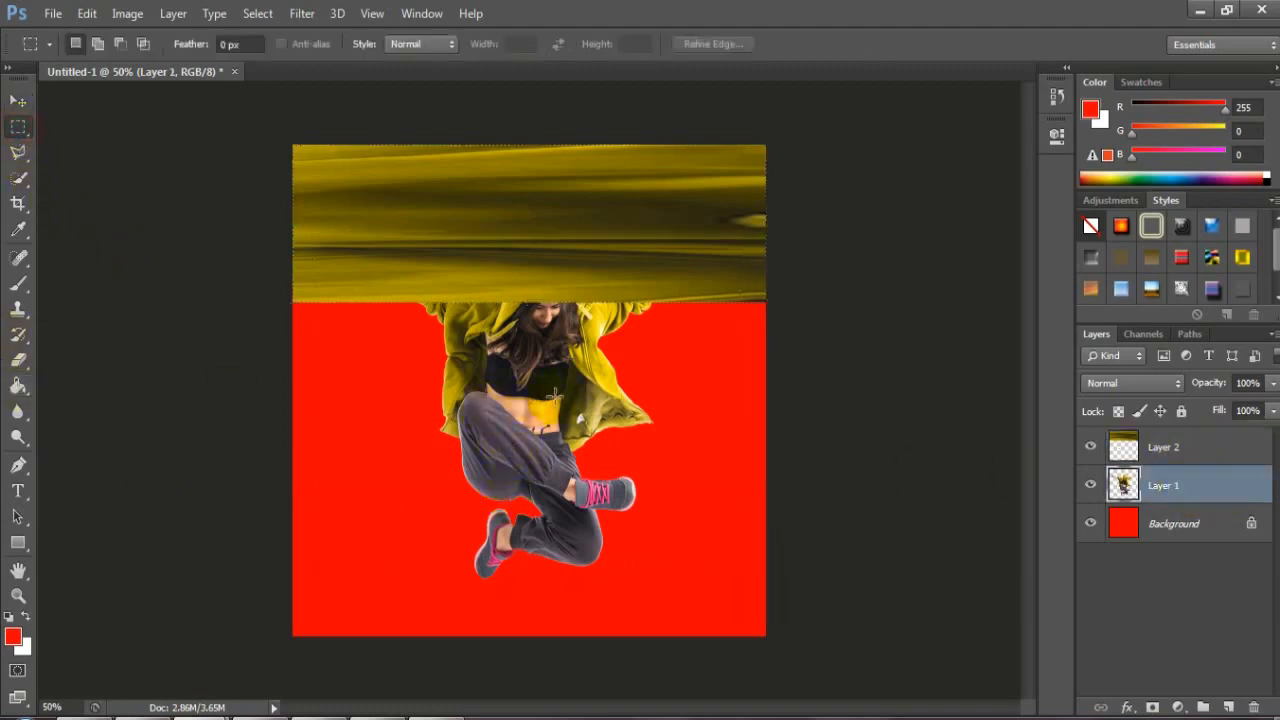
left_click_drag(547, 335, 563, 395)
left_click(18, 100)
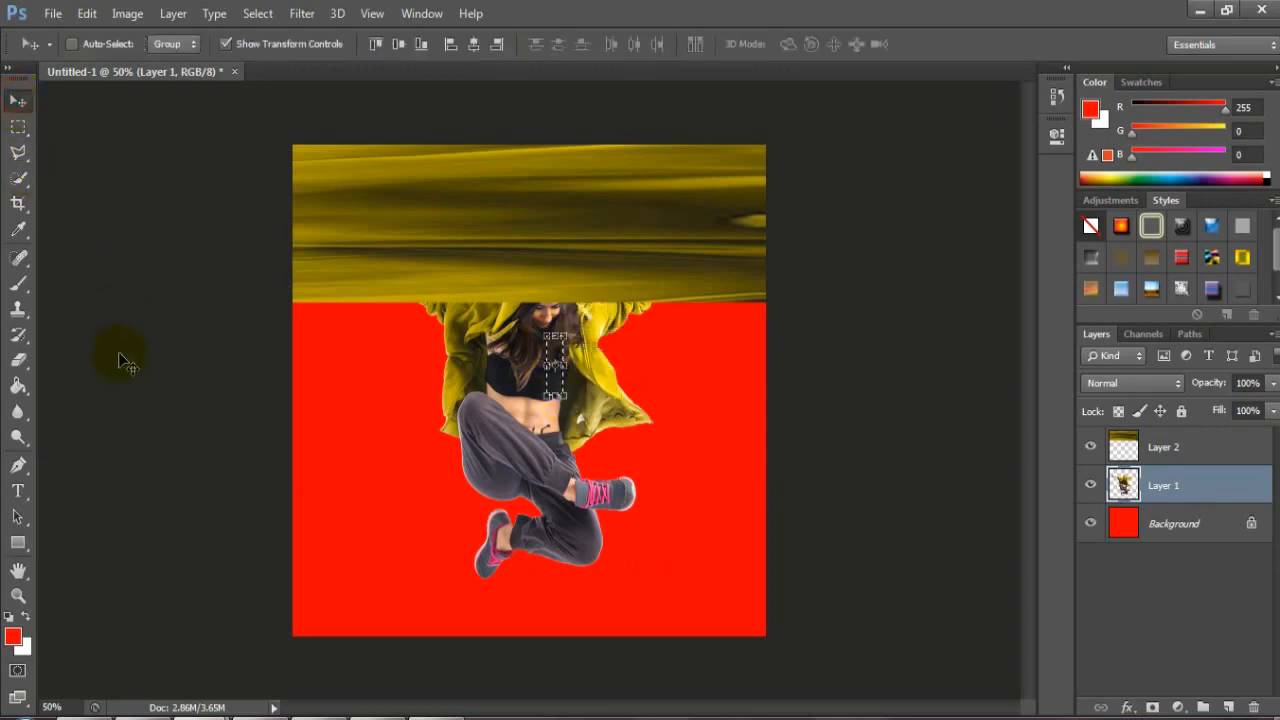
key("ctrl")
key("ctrl+j")
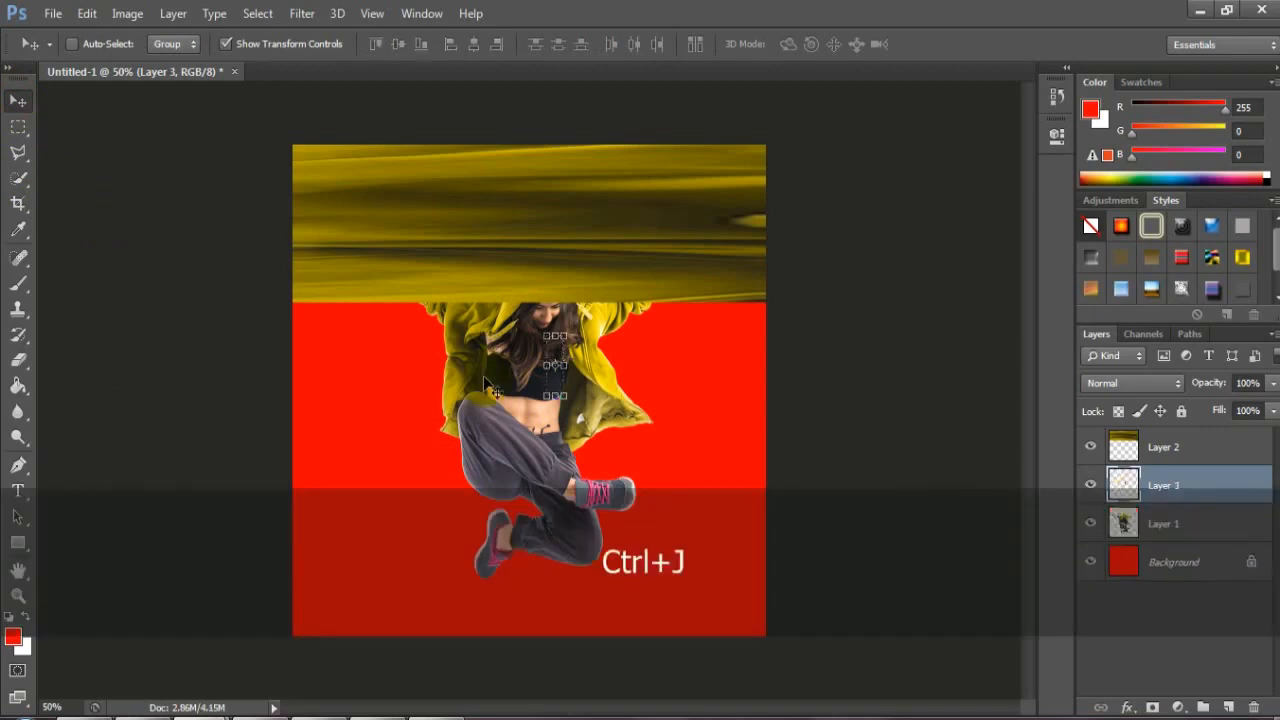
Stretch the hair-and-top strip across the full canvas width directly below the yellow band, at about 95% height, and apply it
left_click_drag(562, 388, 766, 352)
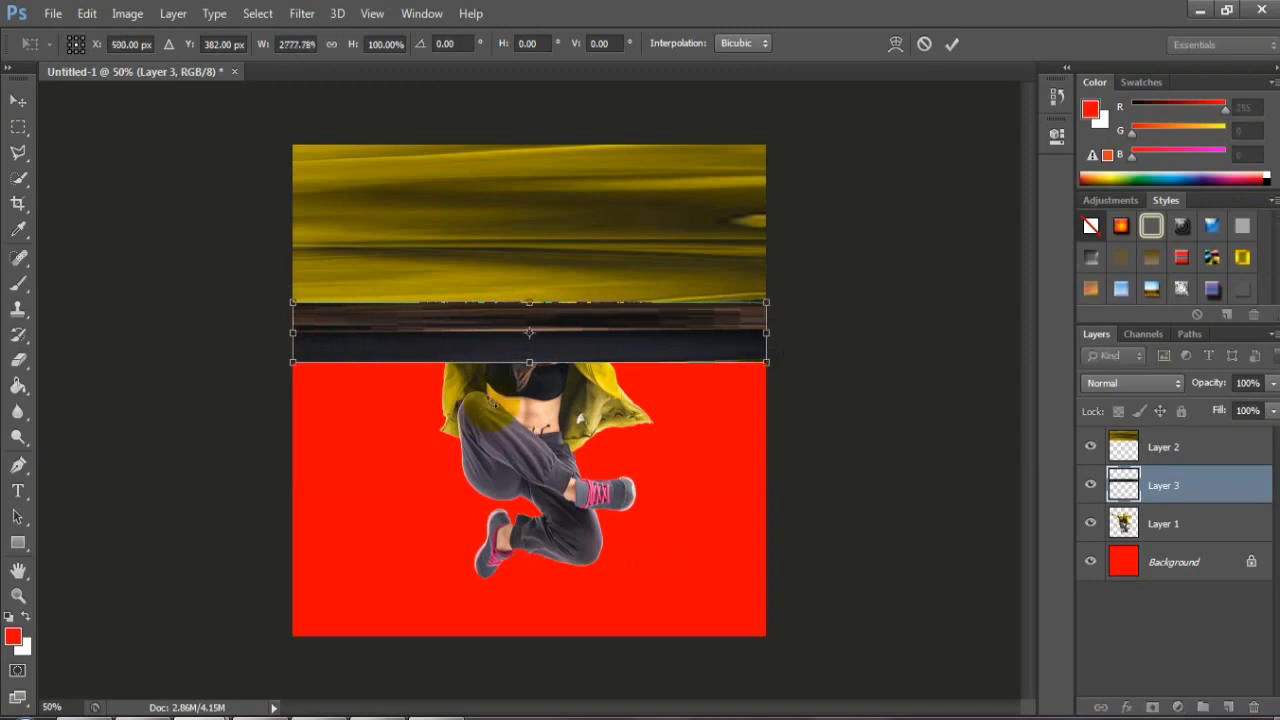
left_click_drag(529, 367, 529, 360)
left_click(20, 108)
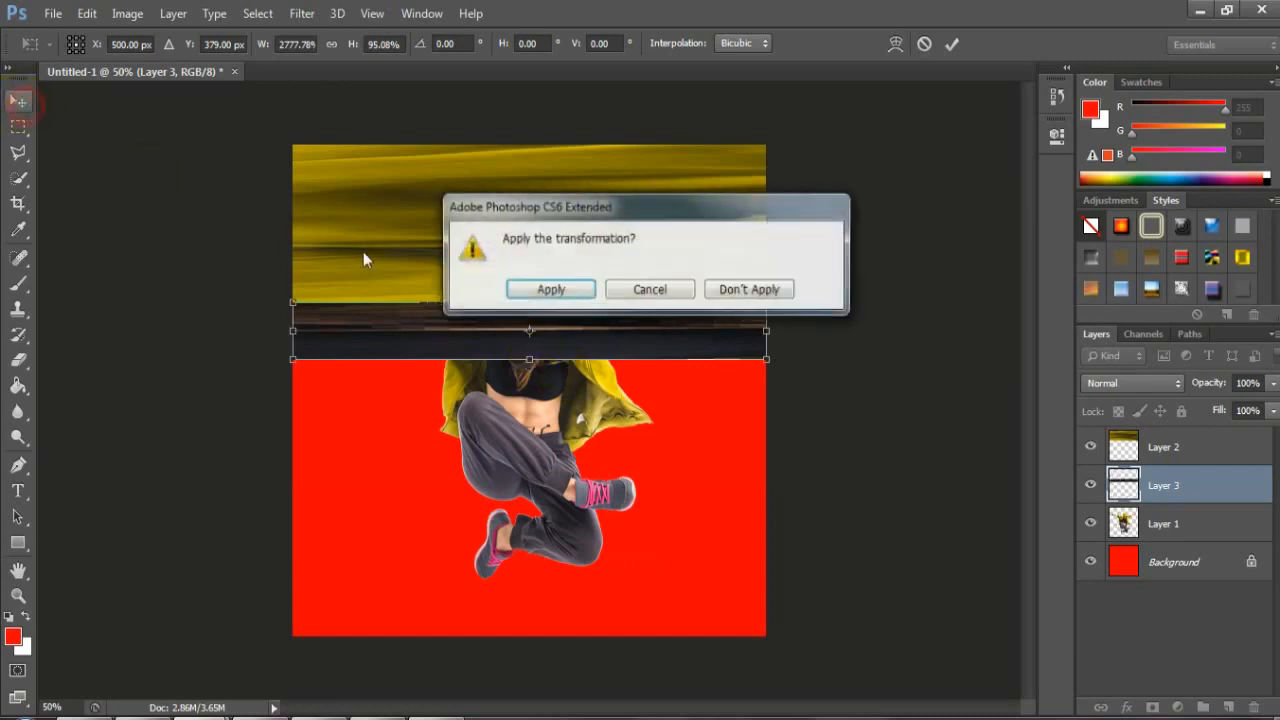
left_click(535, 288)
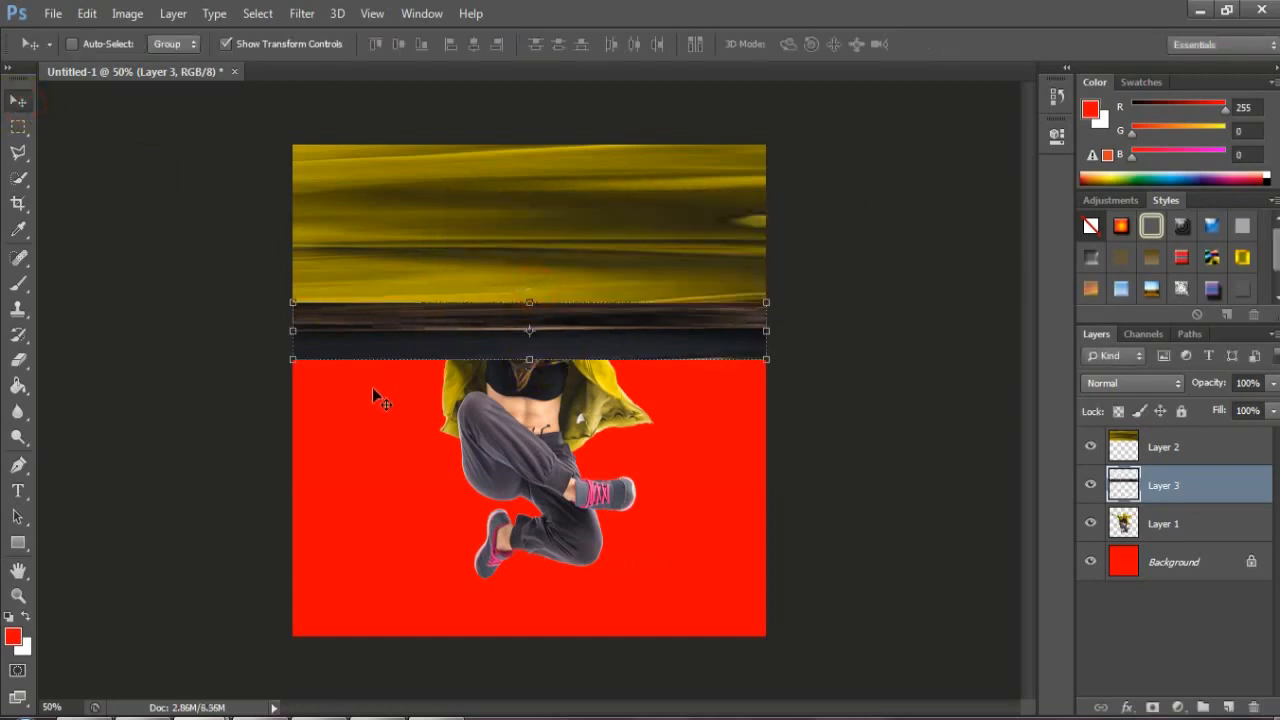
Copy a small rectangular strip of the dancer's bare midriff from Layer 1 to a new layer
left_click(1157, 524)
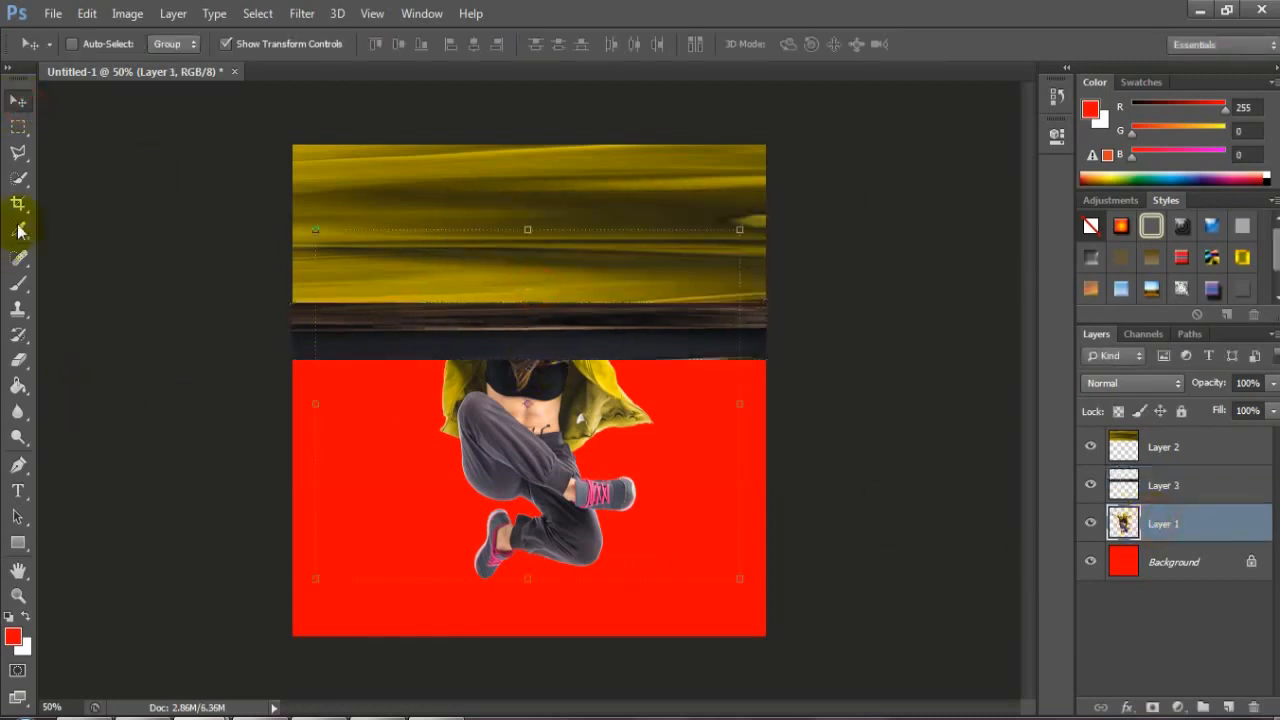
left_click(18, 126)
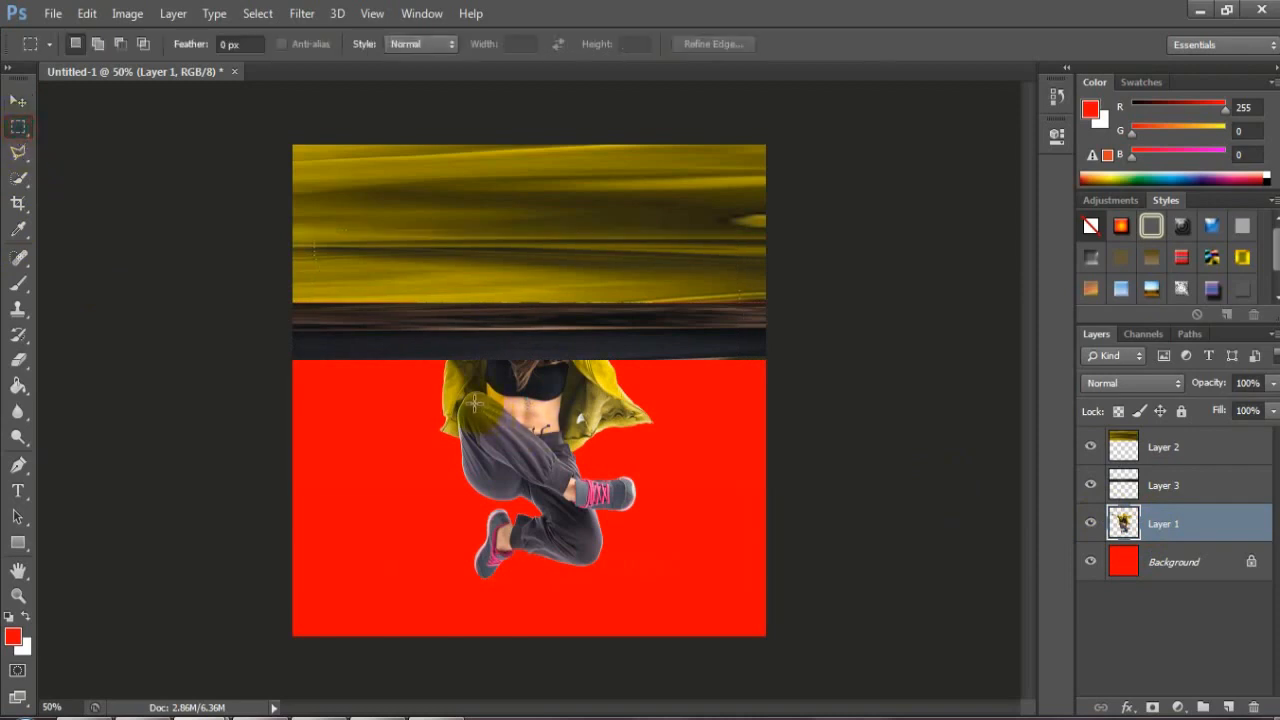
left_click_drag(533, 399, 552, 434)
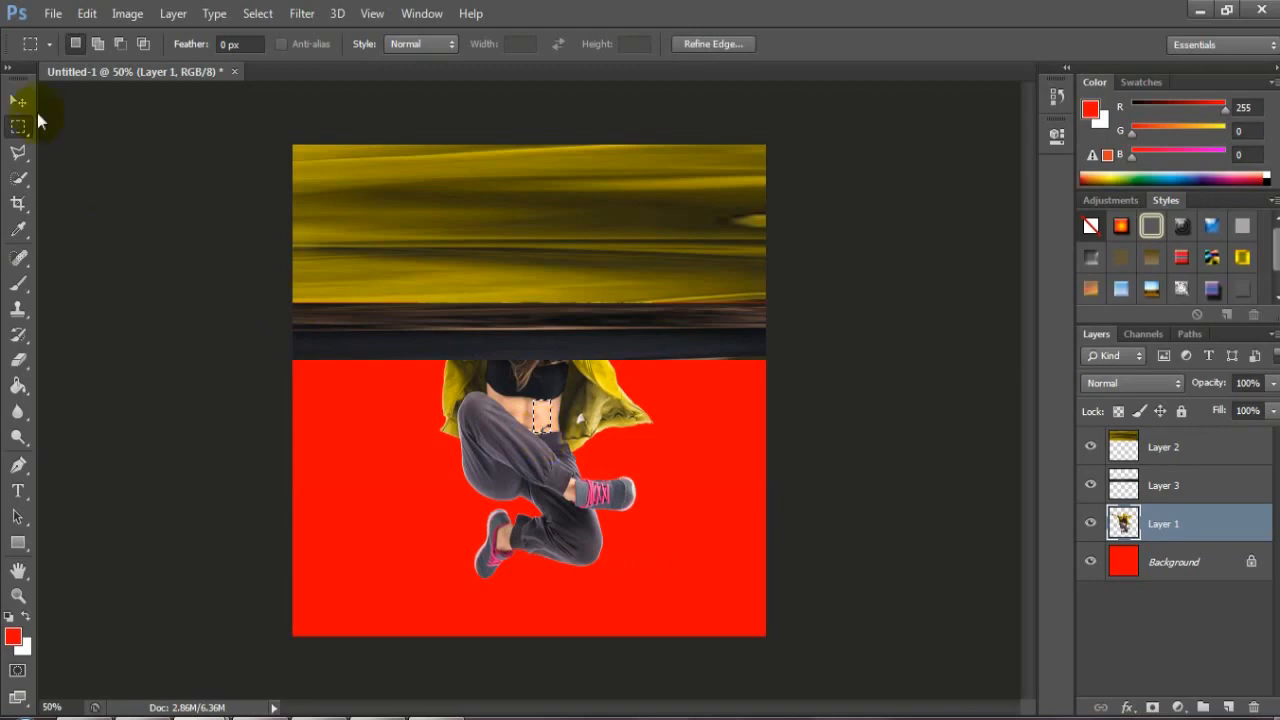
left_click(18, 101)
key("ctrl+j")
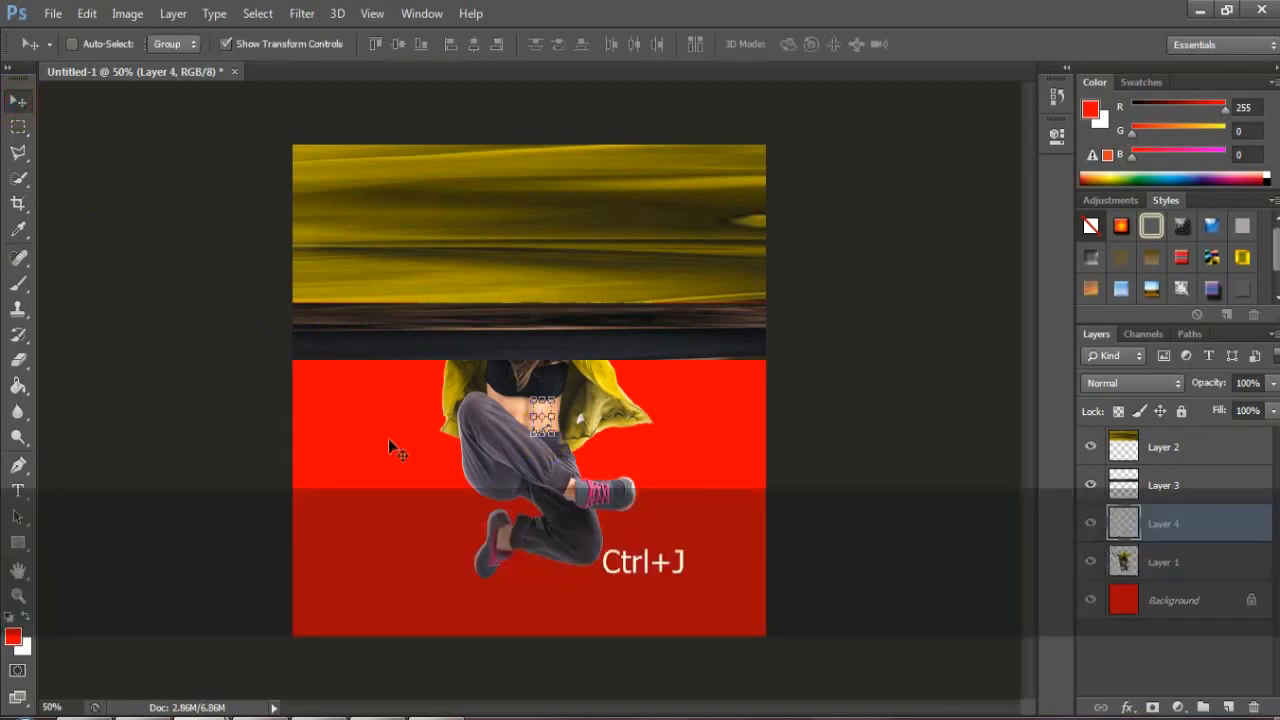
Stretch the midriff strip across the full canvas width directly below the black band and apply the transformation
left_click(18, 595)
left_click_drag(280, 306, 788, 546)
left_click(18, 101)
left_click(562, 383)
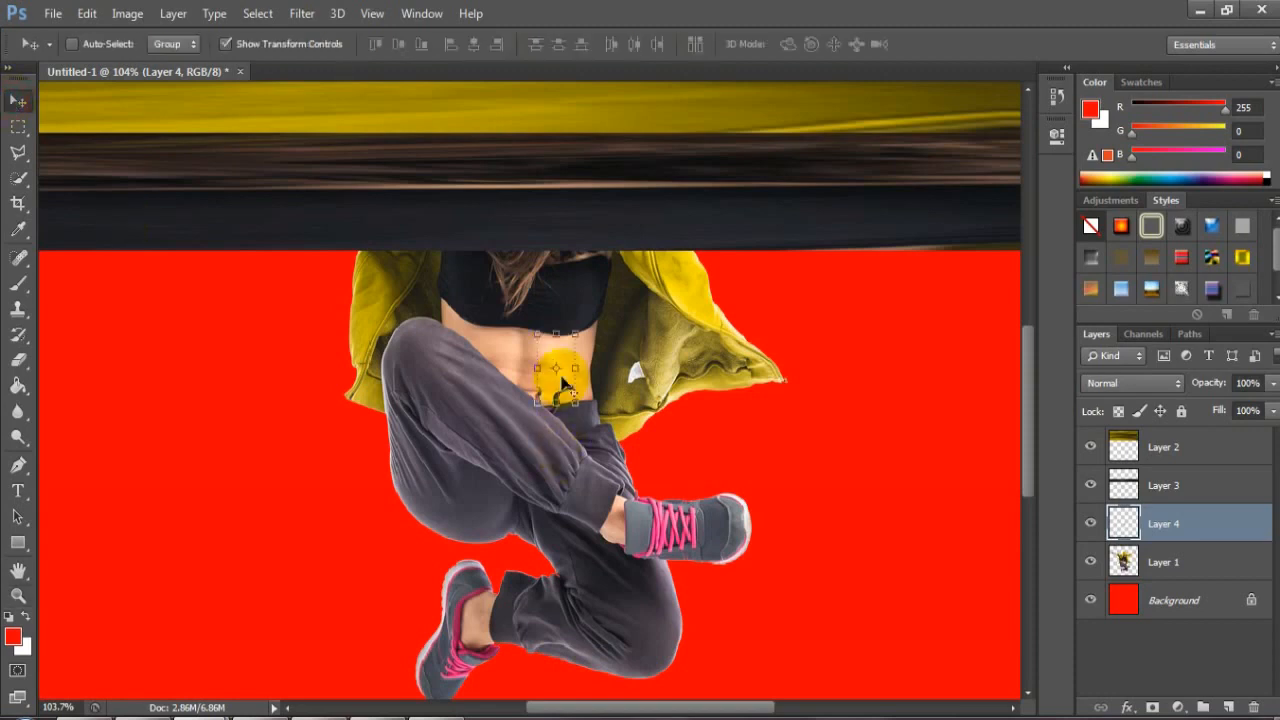
left_click_drag(570, 396, 62, 296)
left_click(18, 101)
left_click(566, 286)
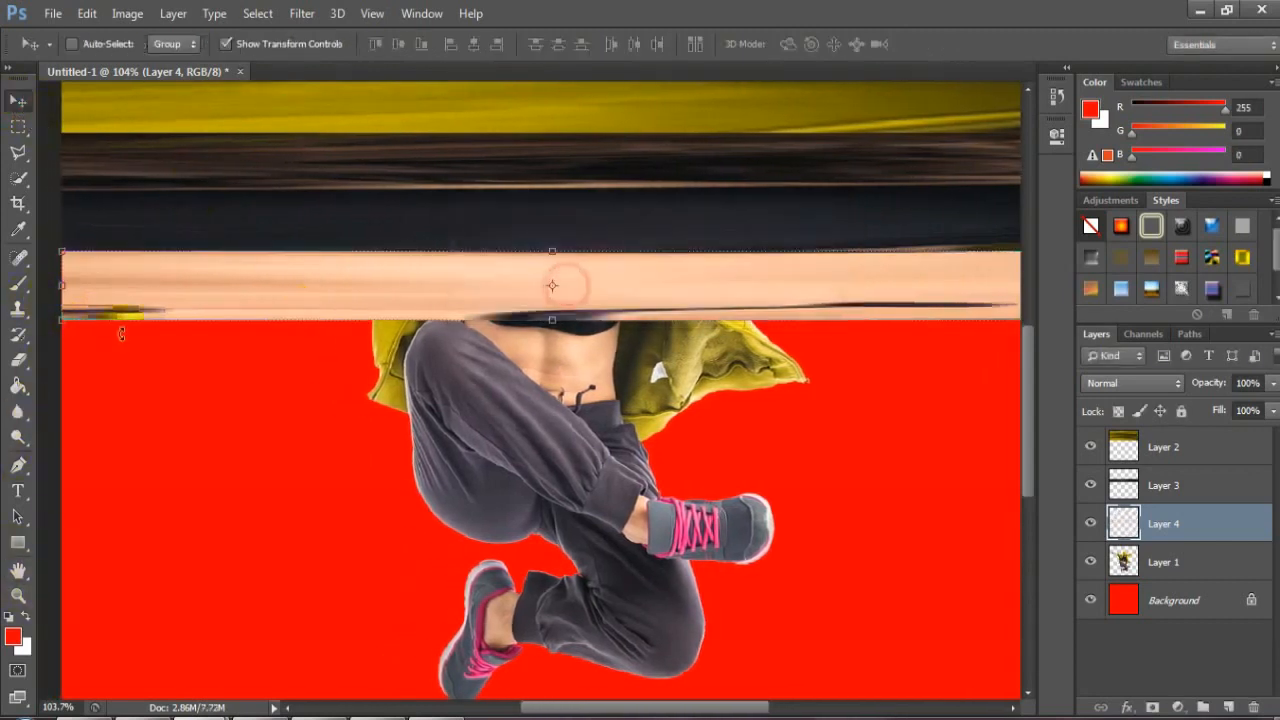
left_click(18, 596)
right_click(326, 448)
left_click(352, 459)
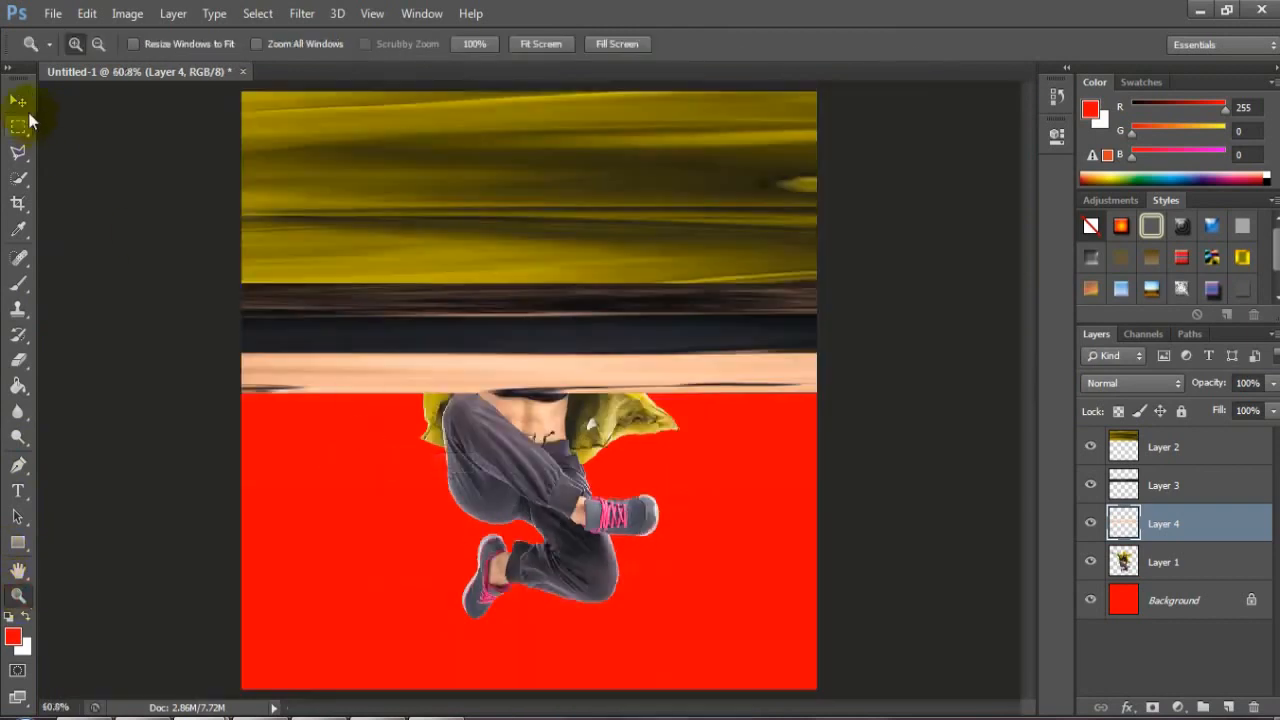
Copy a narrow vertical strip of the dancer's dark trousers at the lower bent leg from Layer 1 to a new layer
left_click(18, 101)
left_click(18, 127)
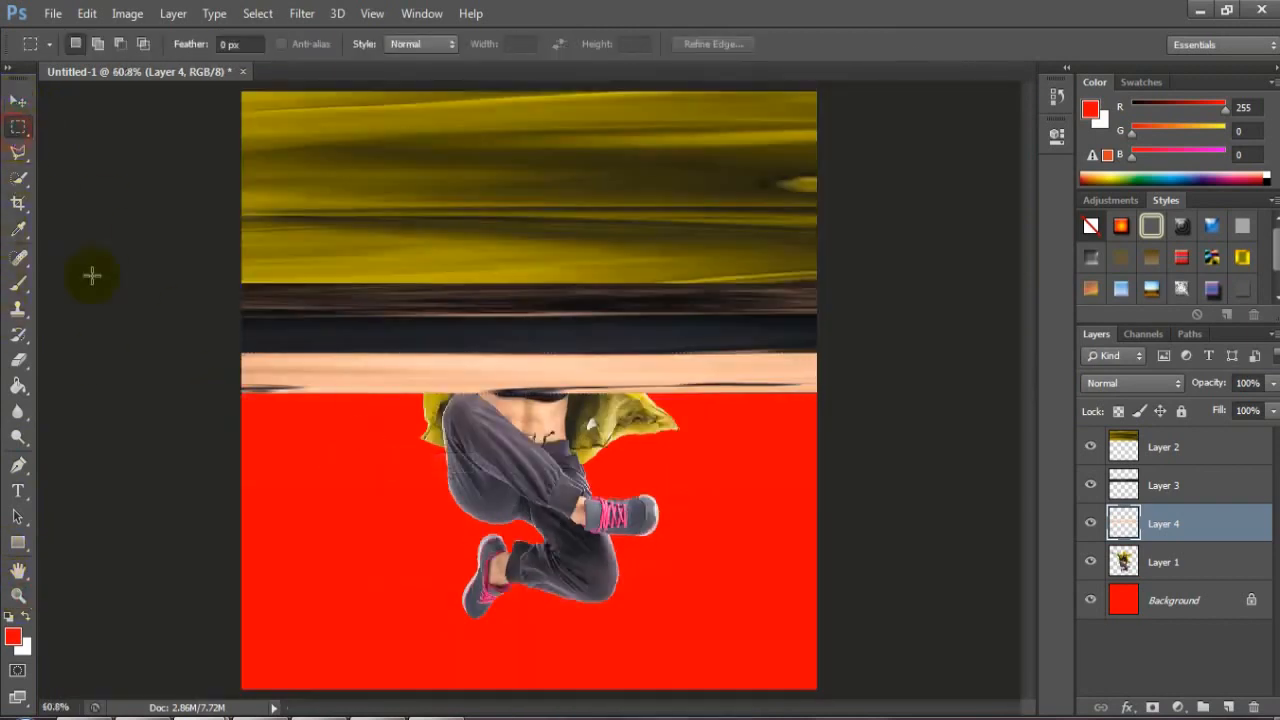
left_click(1175, 563)
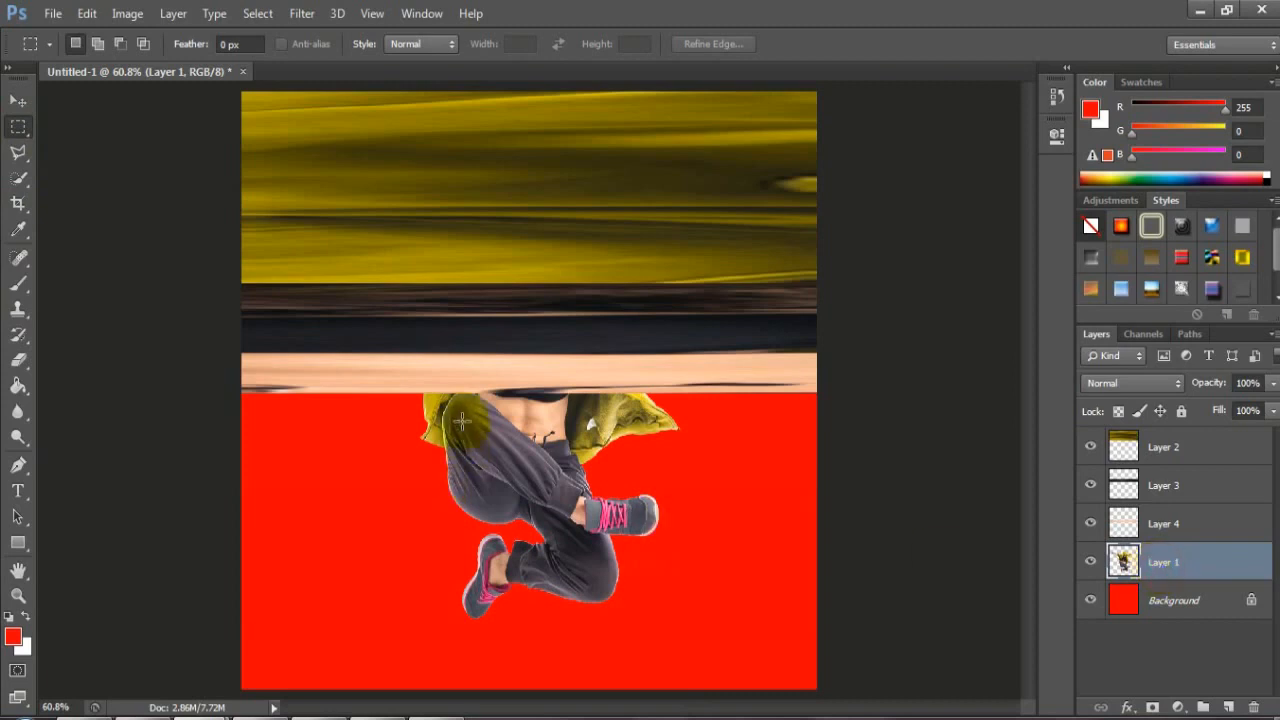
left_click_drag(569, 530, 588, 583)
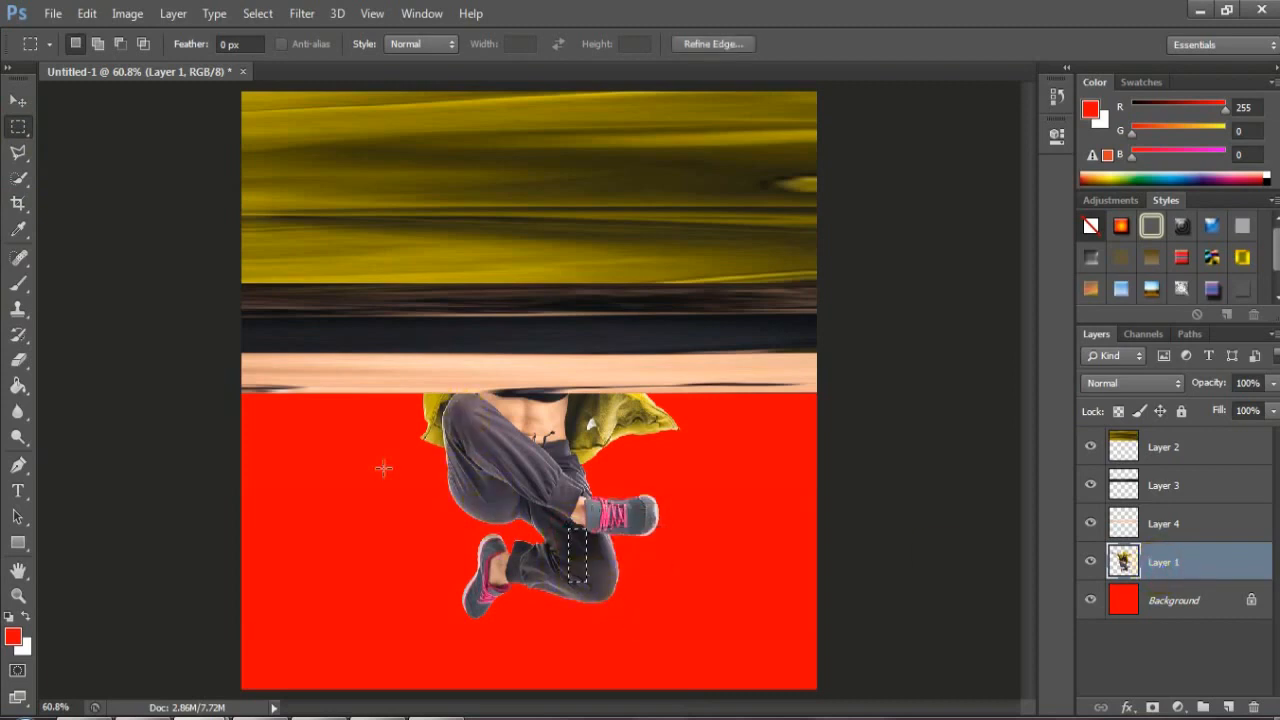
left_click(18, 101)
key("ctrl+j")
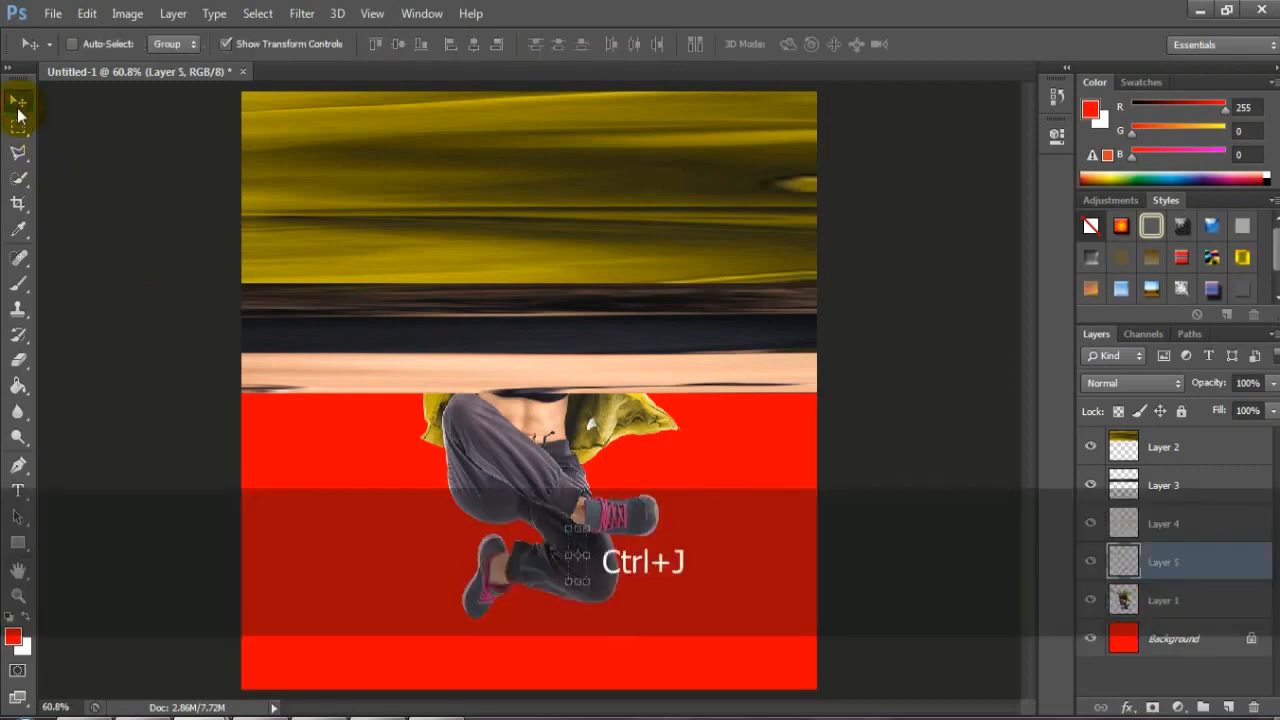
Stretch the trouser strip across the full canvas width directly below the midriff band, at 100% height, and apply the transformation
left_click_drag(580, 565, 816, 426)
key("ctrl+t")
left_click(18, 100)
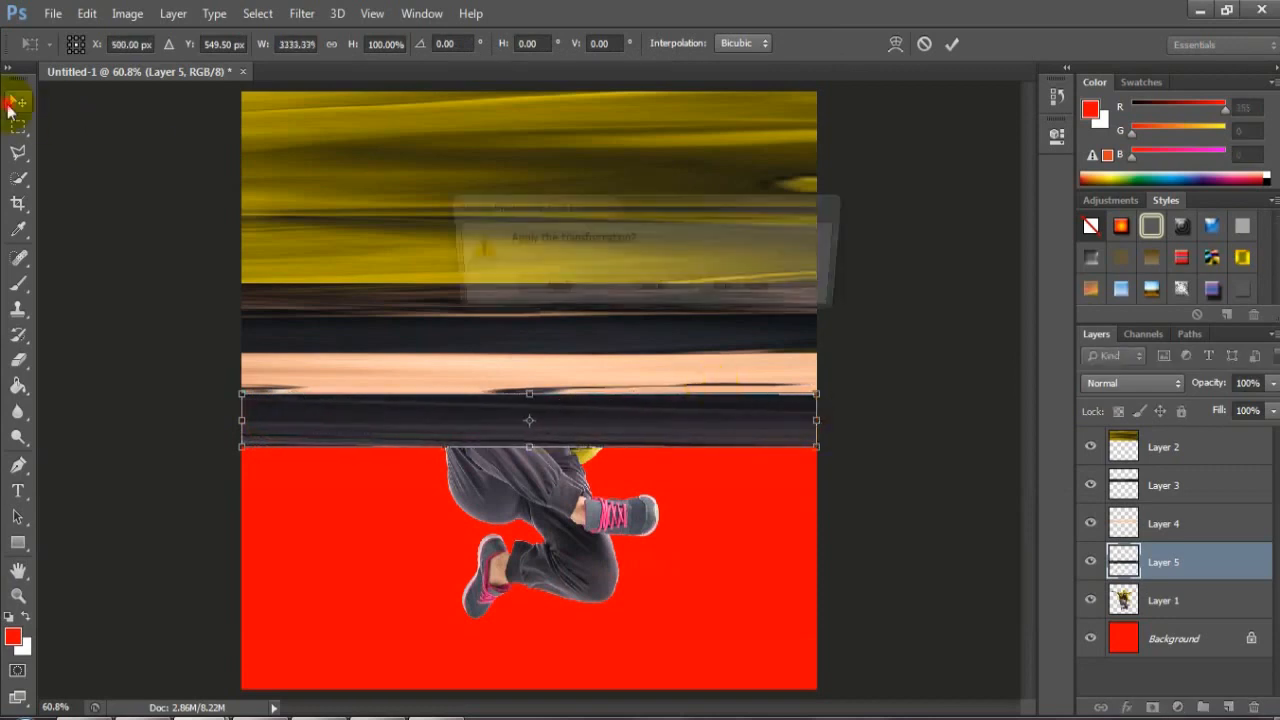
left_click(543, 300)
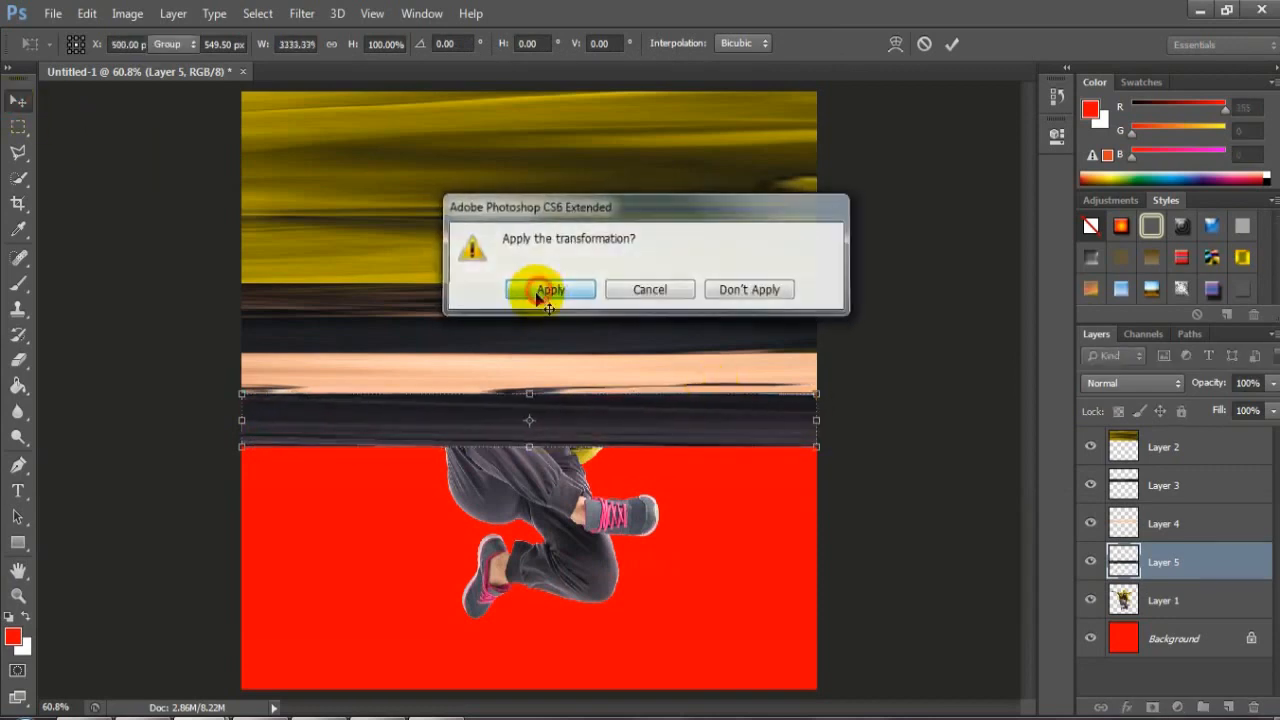
Merge the four colour-band layers into one and move the merged bands down over the dancer, leaving red above and below
left_click(1192, 450)
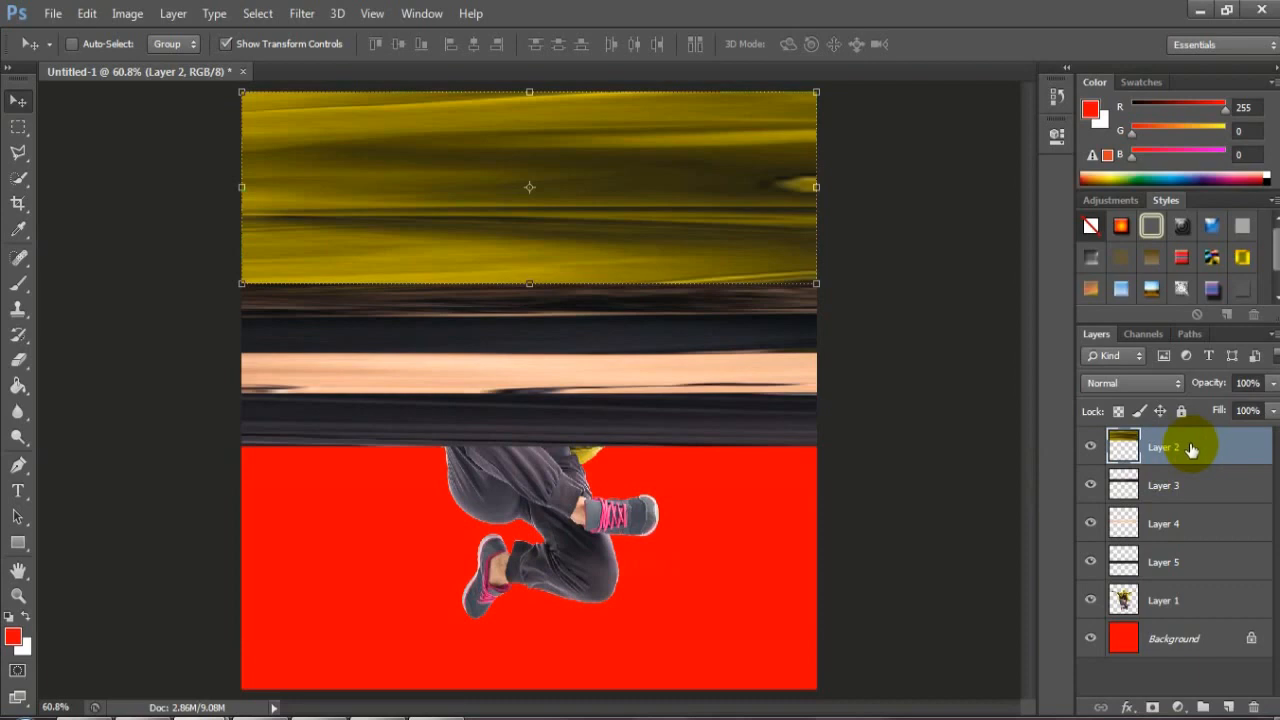
key("ctrl+e")
key("ctrl+e")
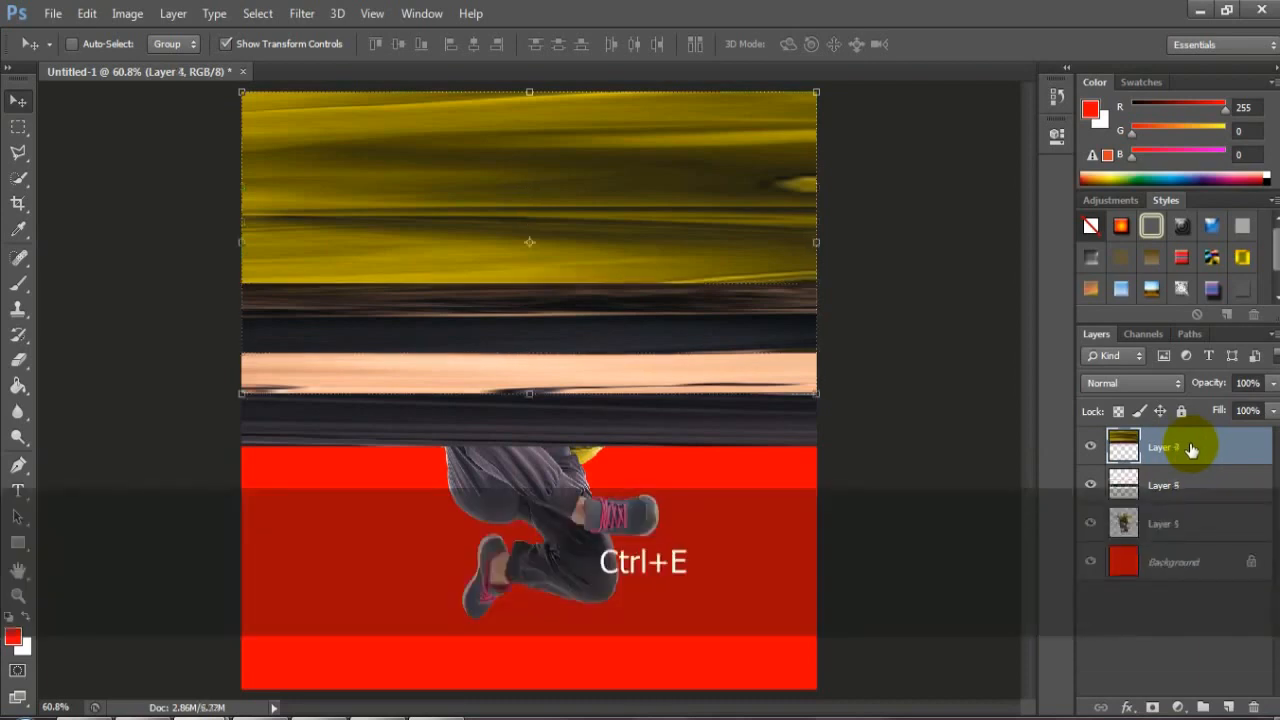
key("ctrl+e")
left_click_drag(694, 357, 690, 467)
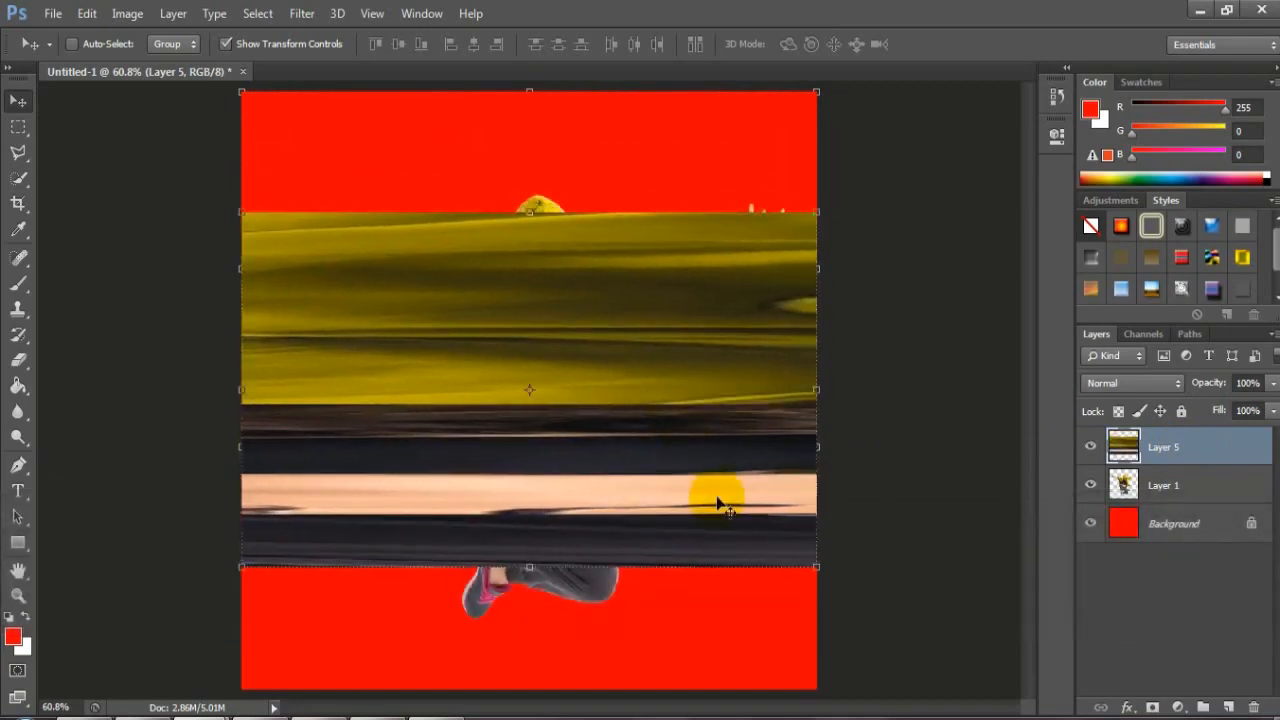
Apply the Polar Coordinates distortion with Rectangular to Polar to the merged bands layer
left_click(245, 14)
left_click(302, 14)
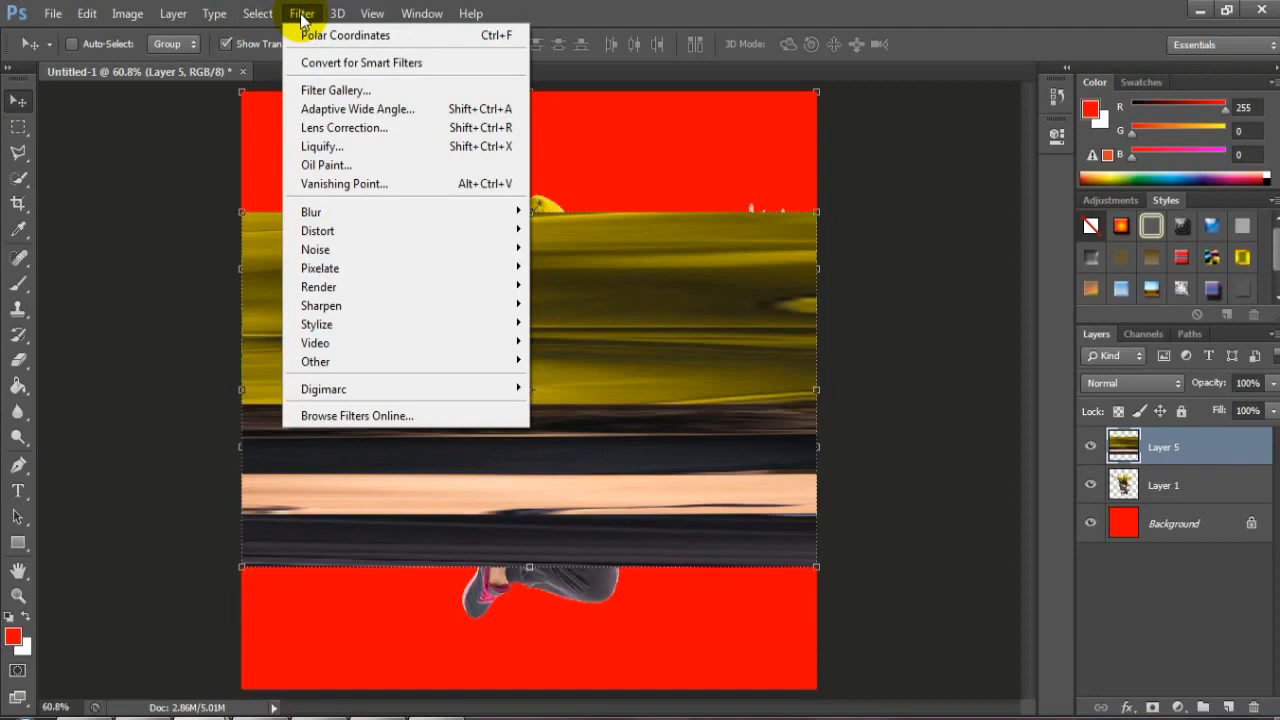
mouse_move(339, 234)
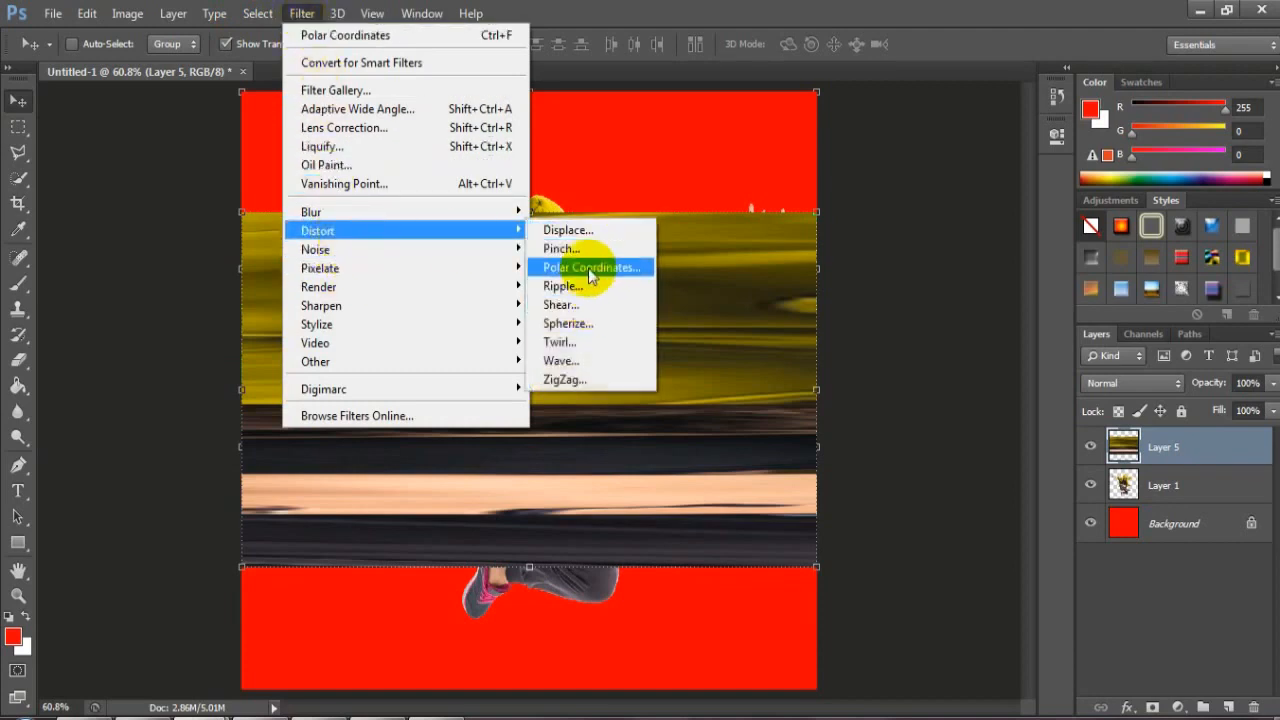
left_click(588, 268)
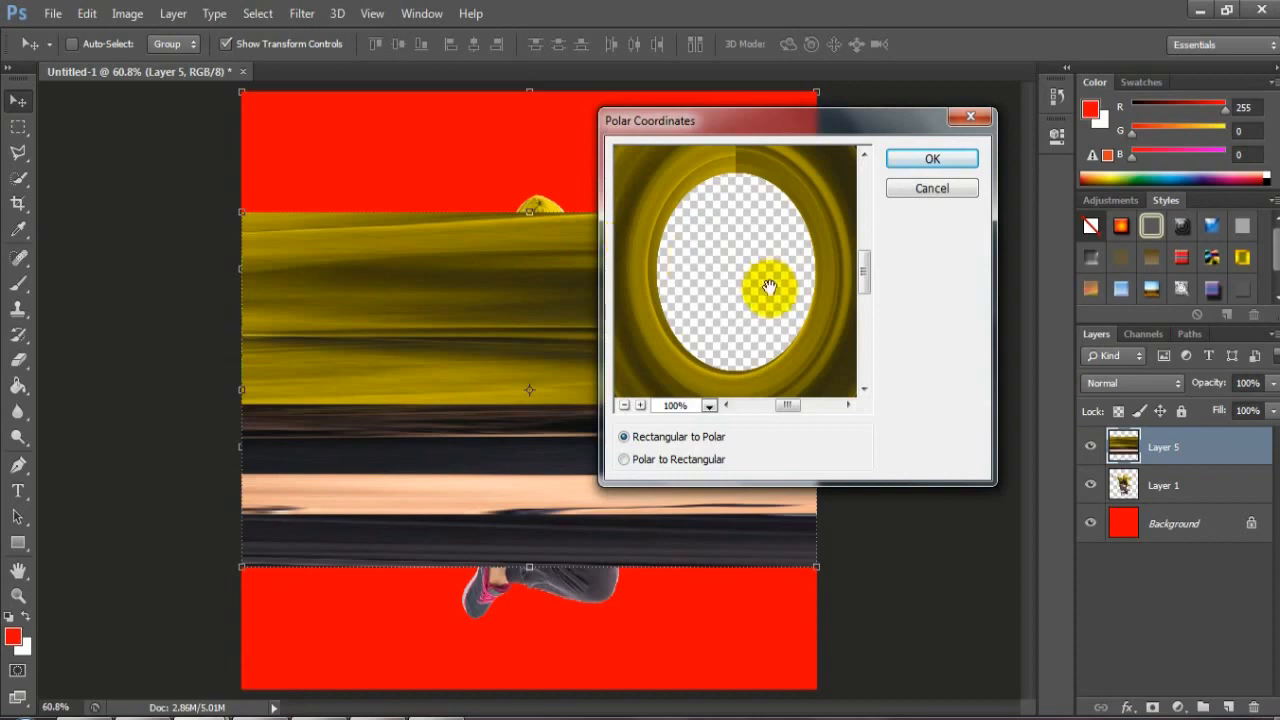
left_click(955, 162)
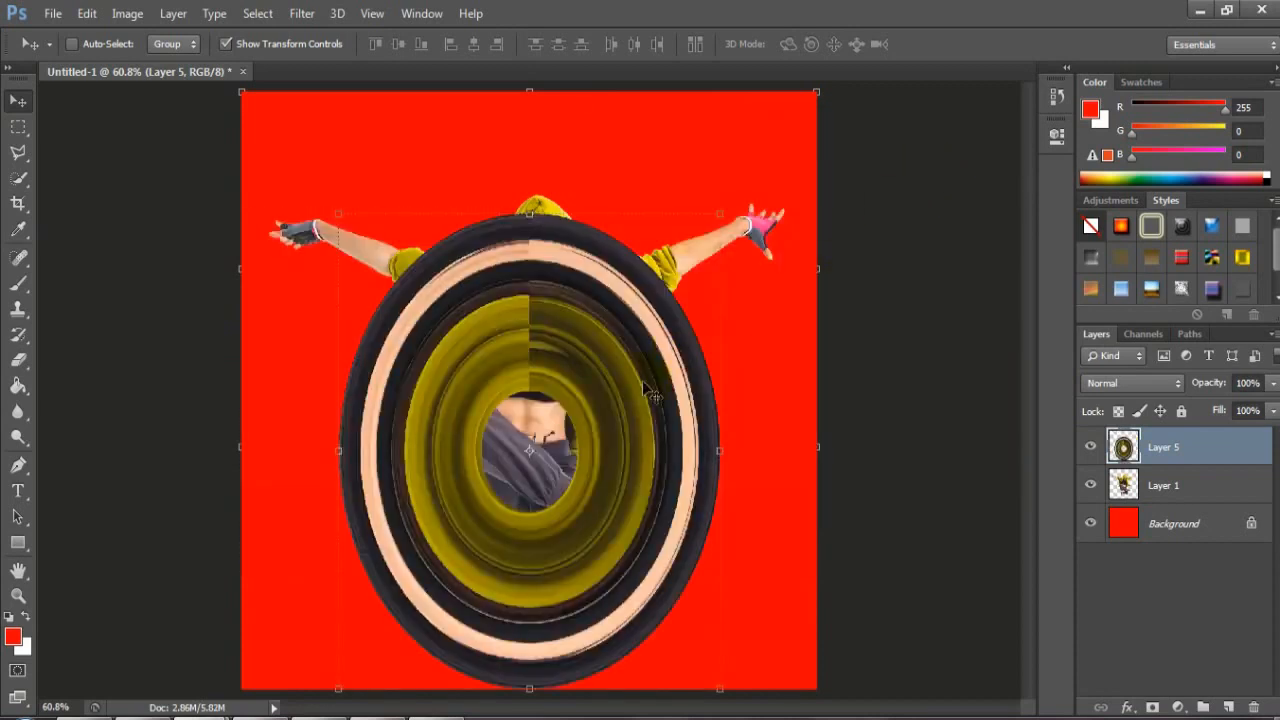
Move the ring up and to the left, widen it to about 121% so it looks circular, and apply the transformation
left_click_drag(646, 381, 562, 333)
left_click_drag(632, 392, 714, 394)
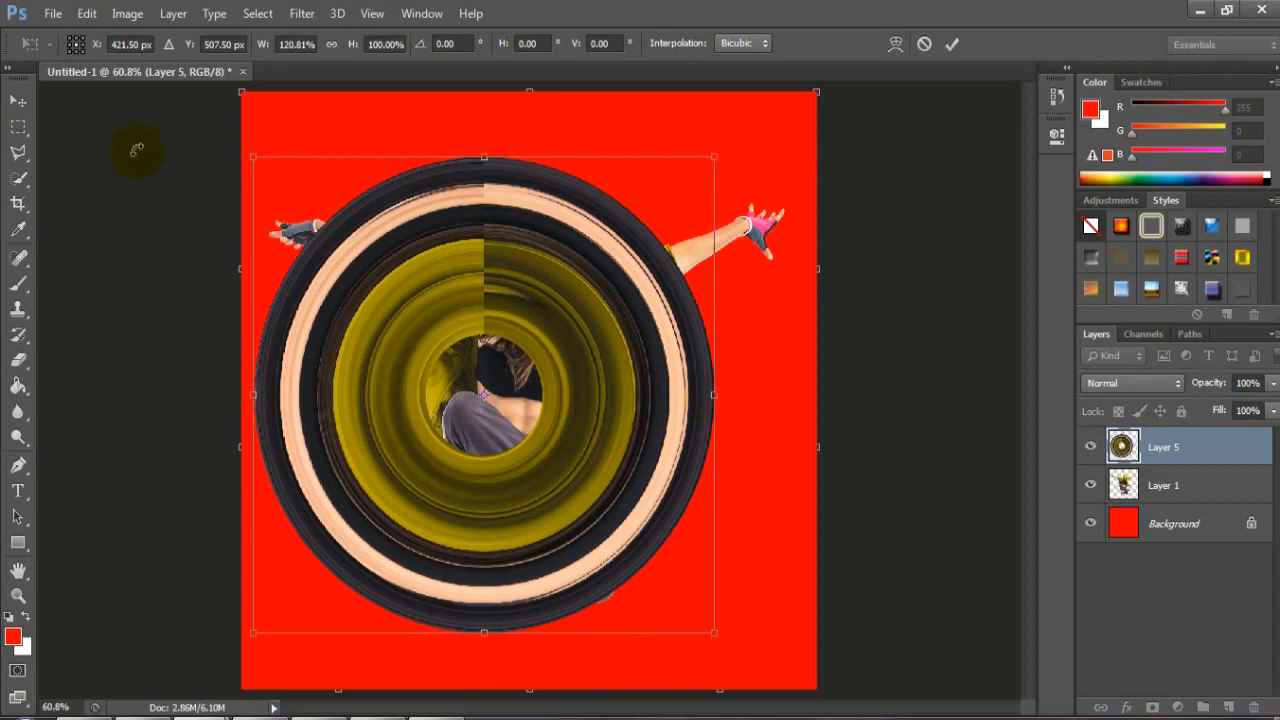
left_click(20, 103)
left_click(504, 289)
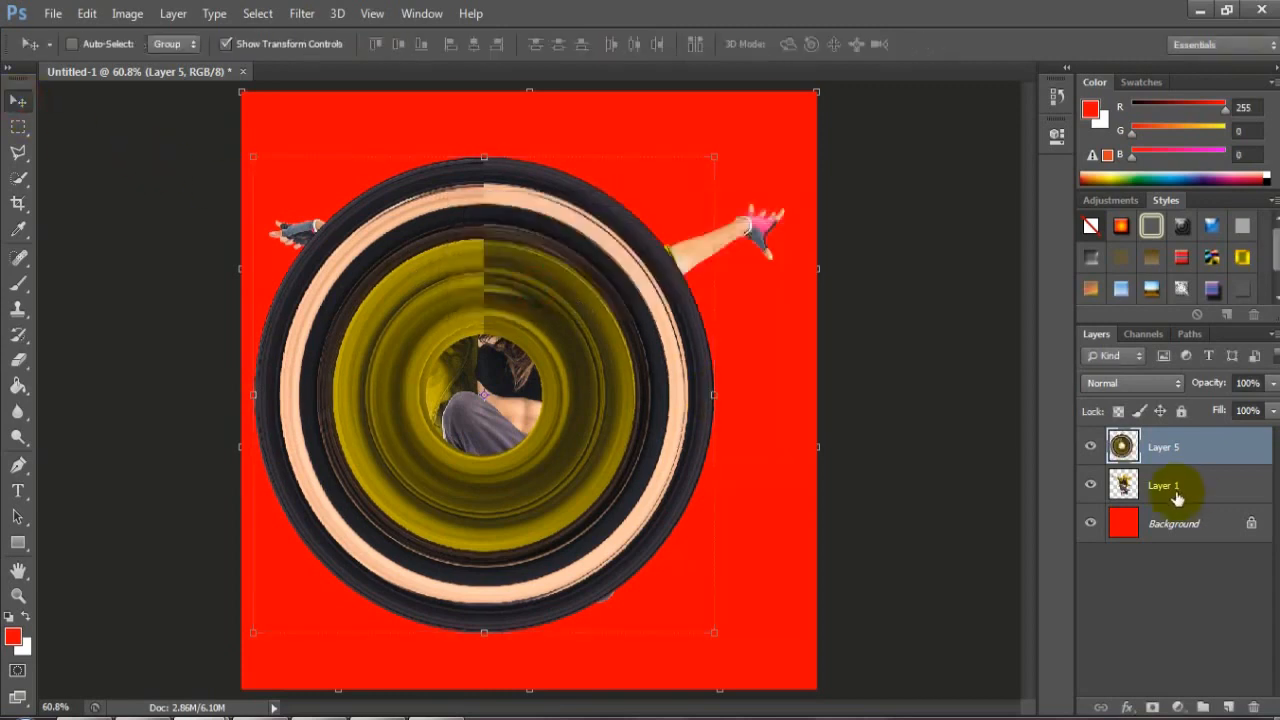
Place the dancer layer above the ring layer and shift the dancer slightly upward
left_click(1172, 490)
left_click_drag(1175, 494, 1211, 442)
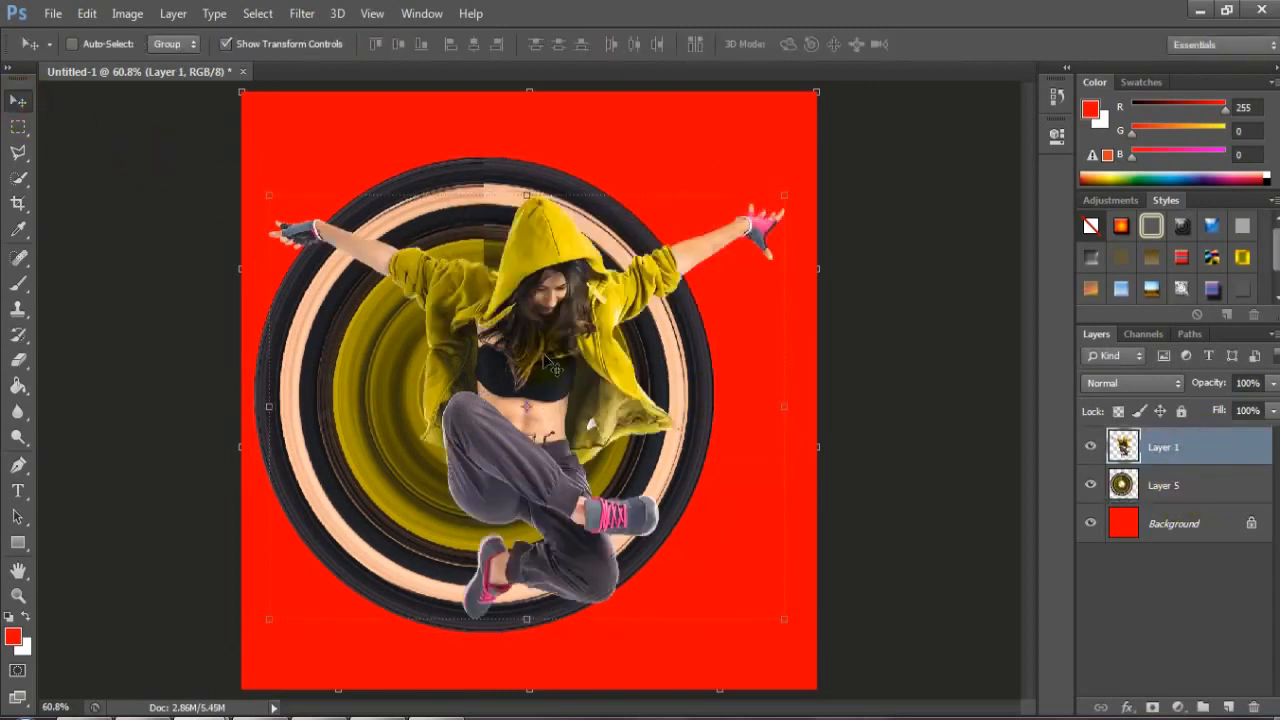
left_click_drag(577, 351, 579, 339)
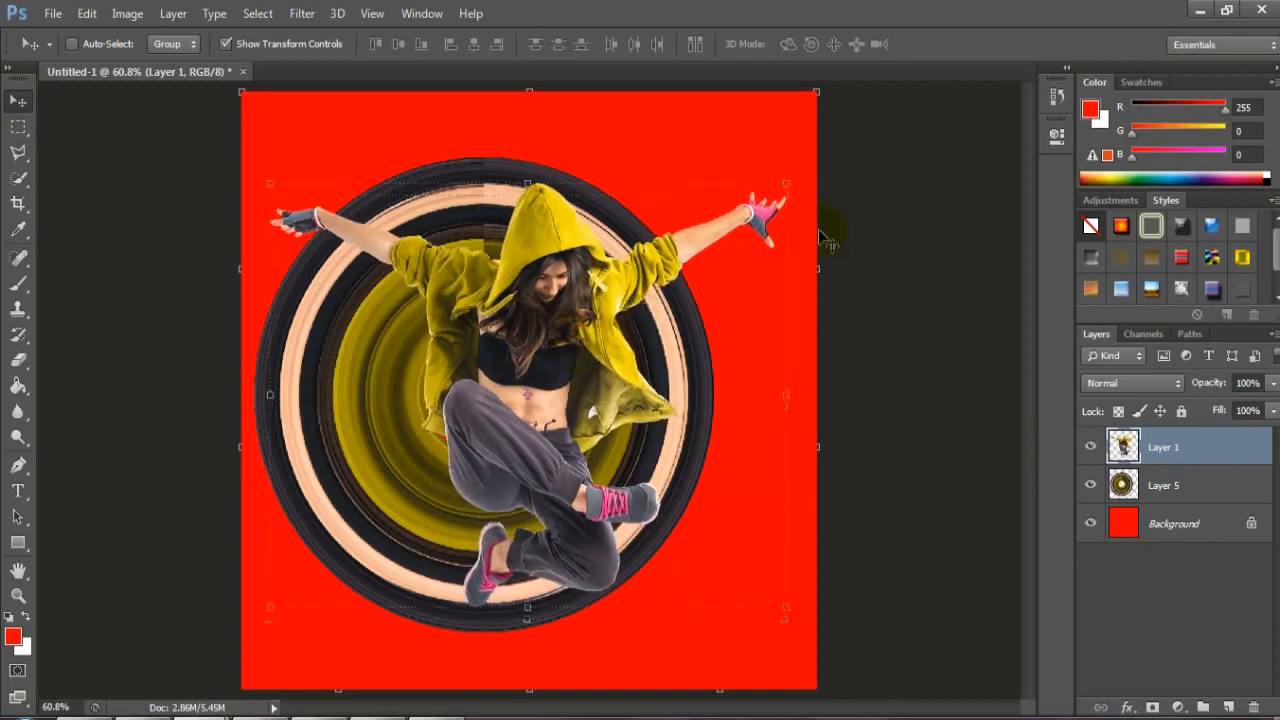
Scale the dancer proportionally to about 89% around its centre and apply the transformation
left_click_drag(787, 190, 772, 214)
left_click(18, 101)
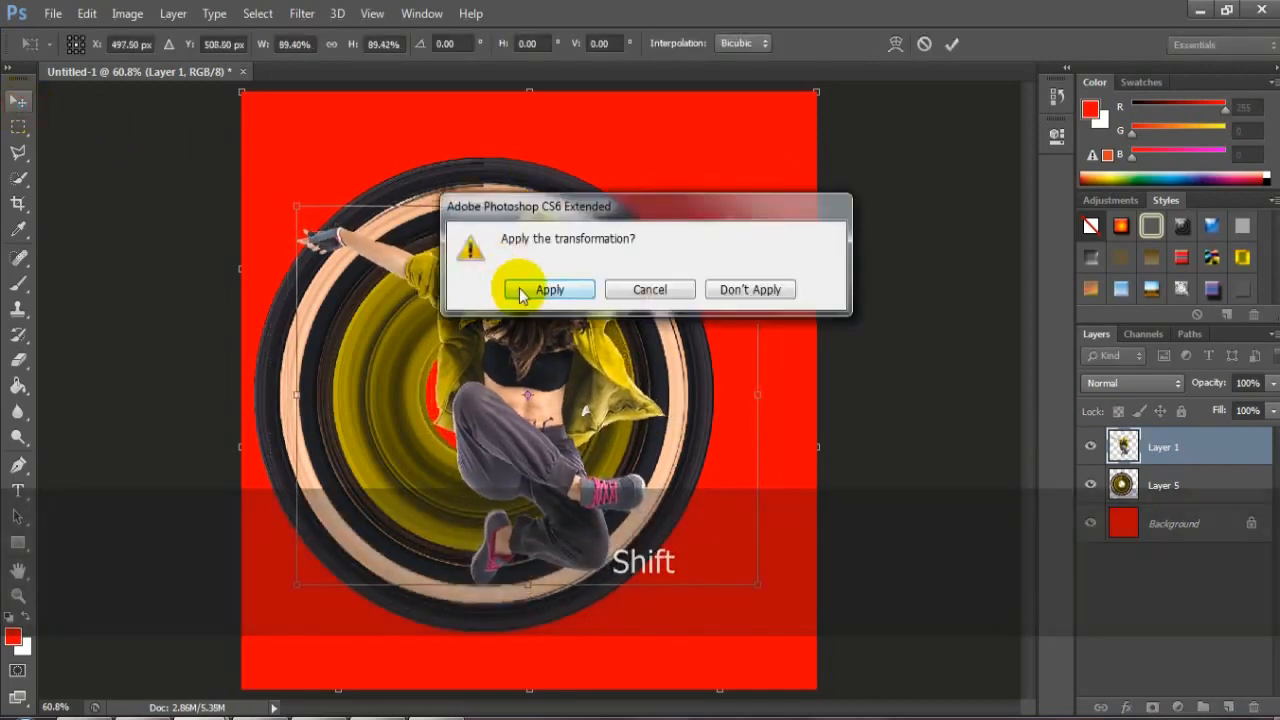
left_click(477, 289)
Centre the ring layer behind the dancer, scale it to about 101.5%, and raise it so its lower edge meets the feet
left_click(1168, 492)
left_click_drag(345, 530, 400, 518)
left_click_drag(756, 131, 800, 104)
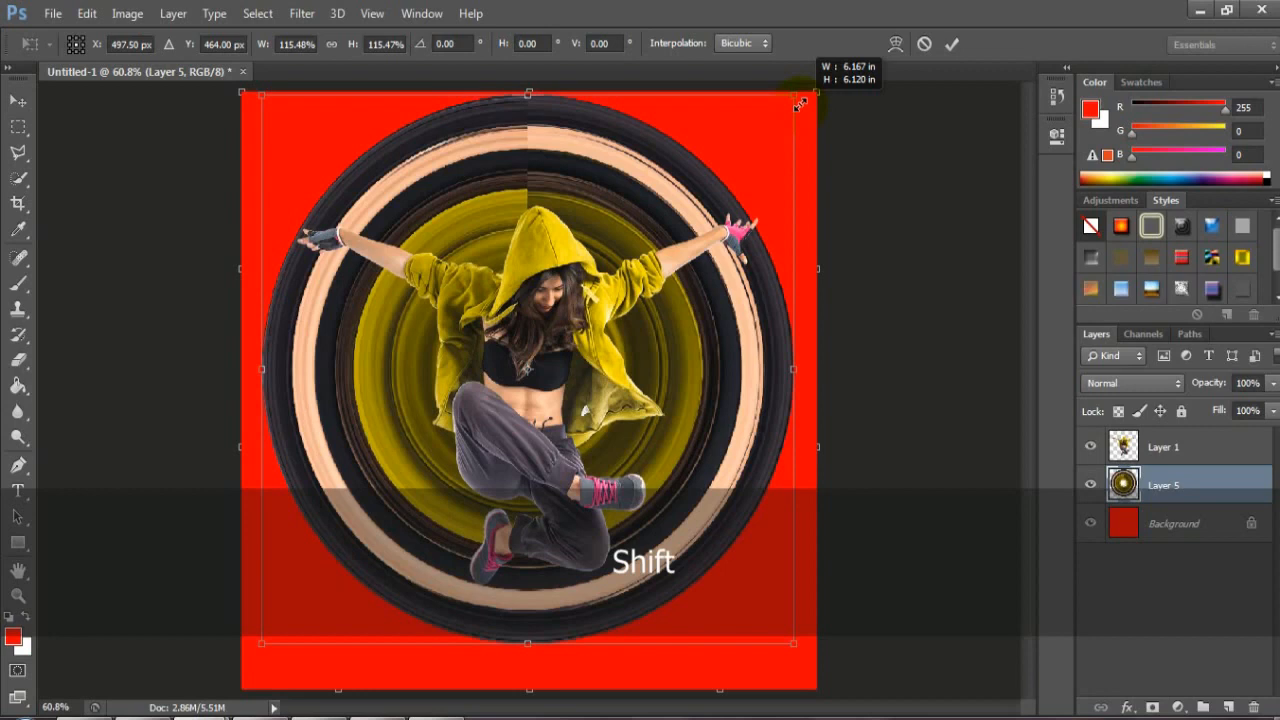
left_click_drag(800, 104, 800, 104)
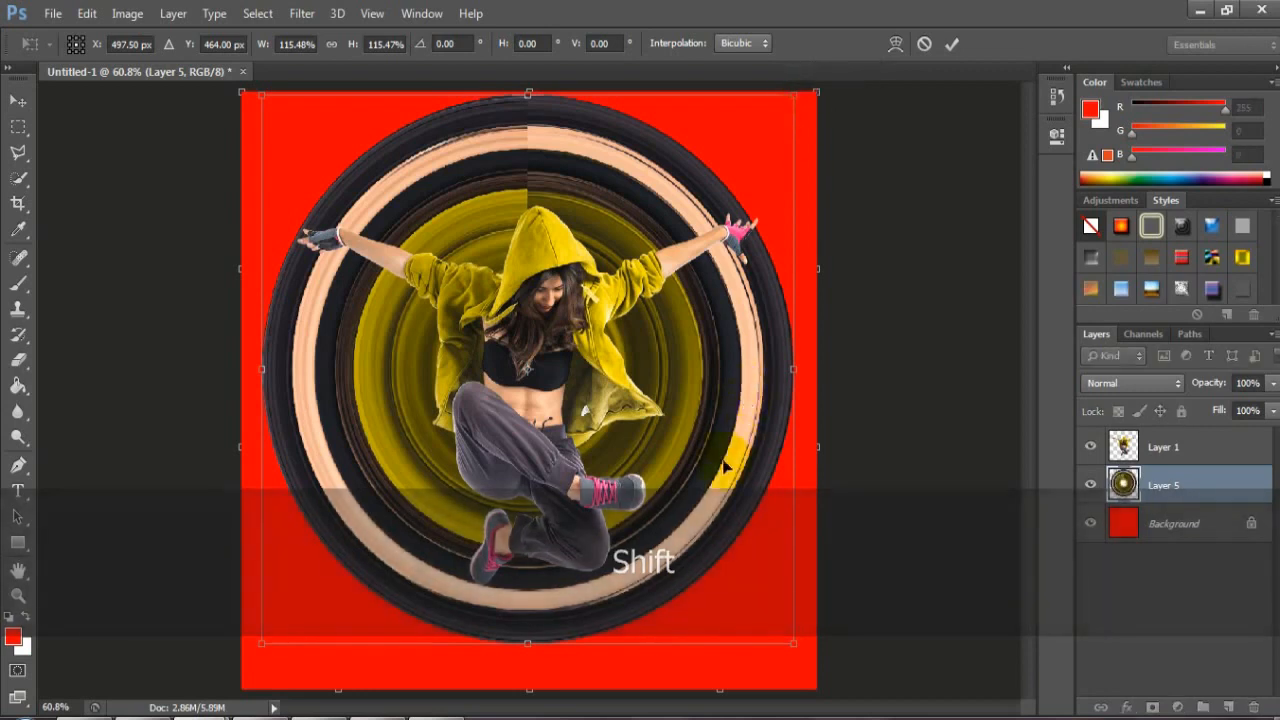
left_click_drag(792, 643, 763, 612)
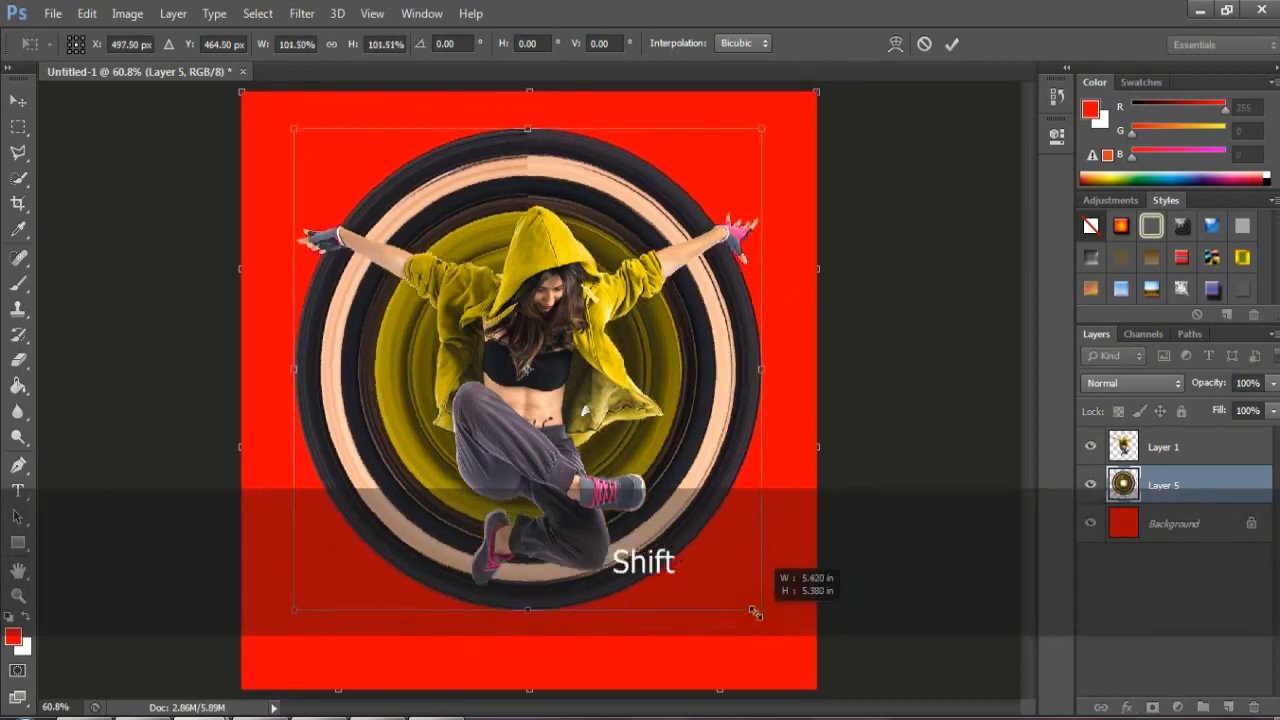
left_click_drag(694, 502, 697, 475)
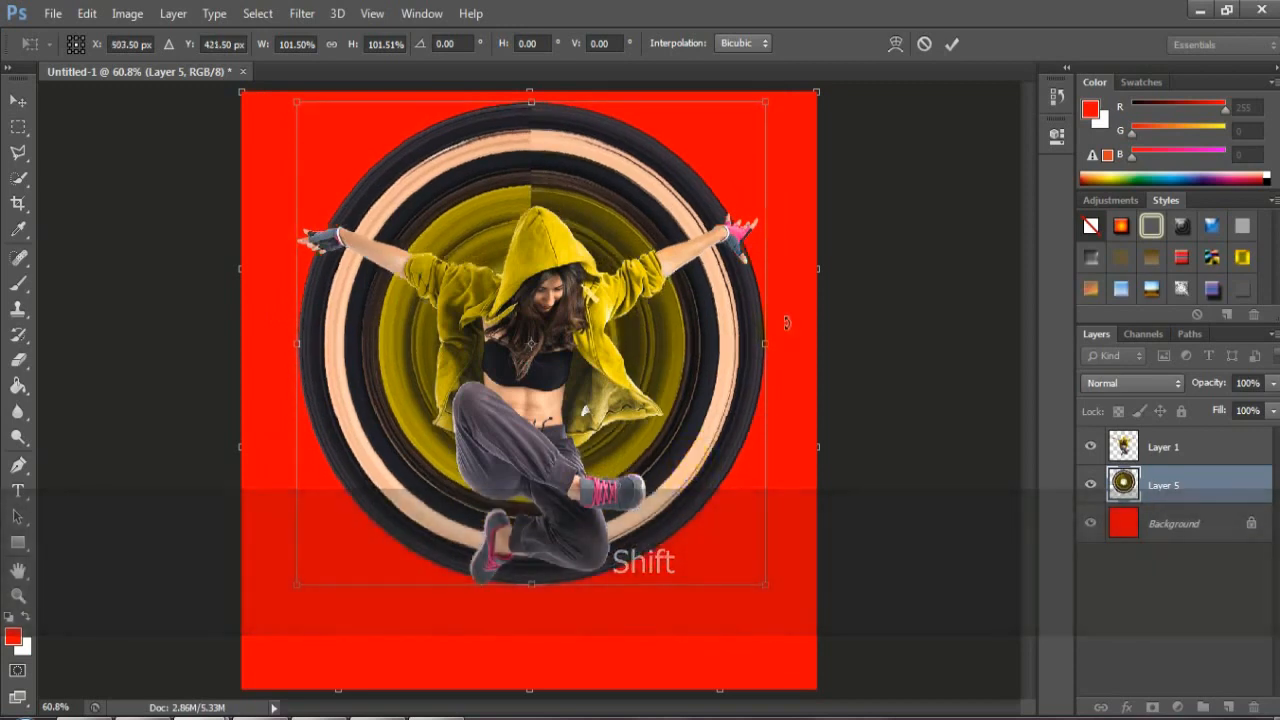
Adjust the ring to about 106.6% width and 103.5% height so it reaches both hands, and apply the transformation
left_click_drag(765, 344, 790, 348)
left_click_drag(292, 345, 276, 345)
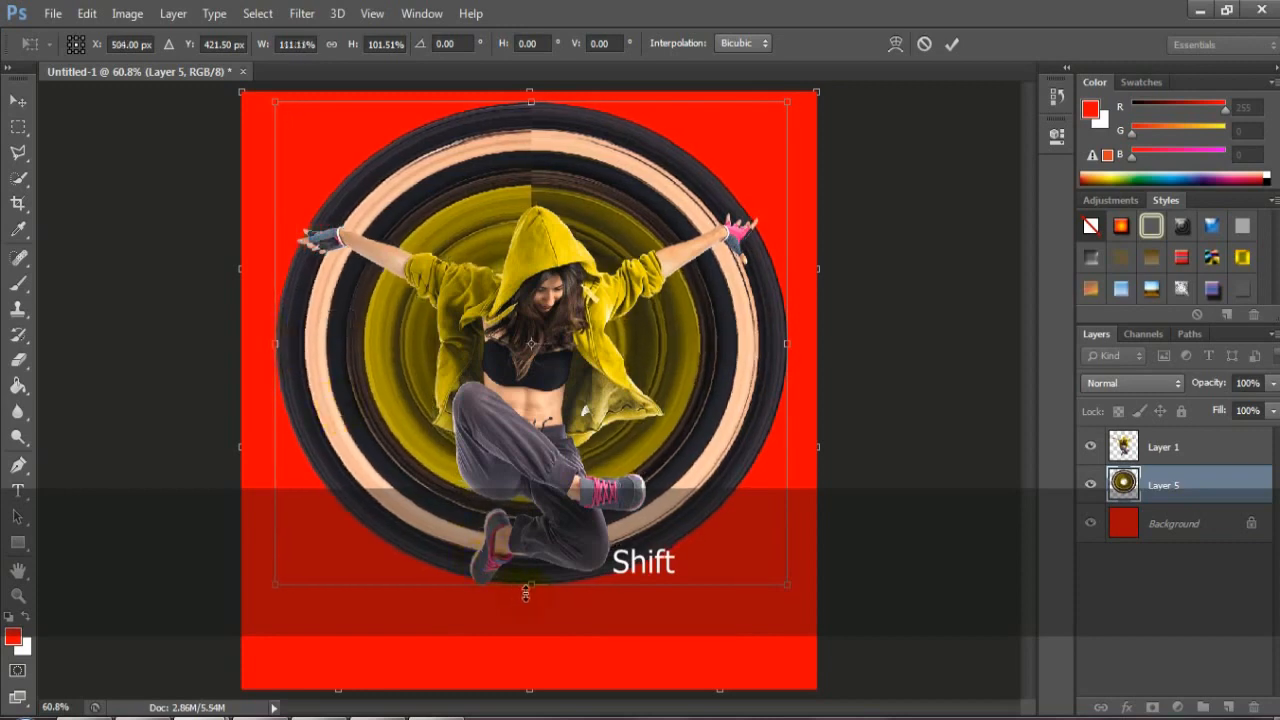
left_click_drag(530, 595, 526, 598)
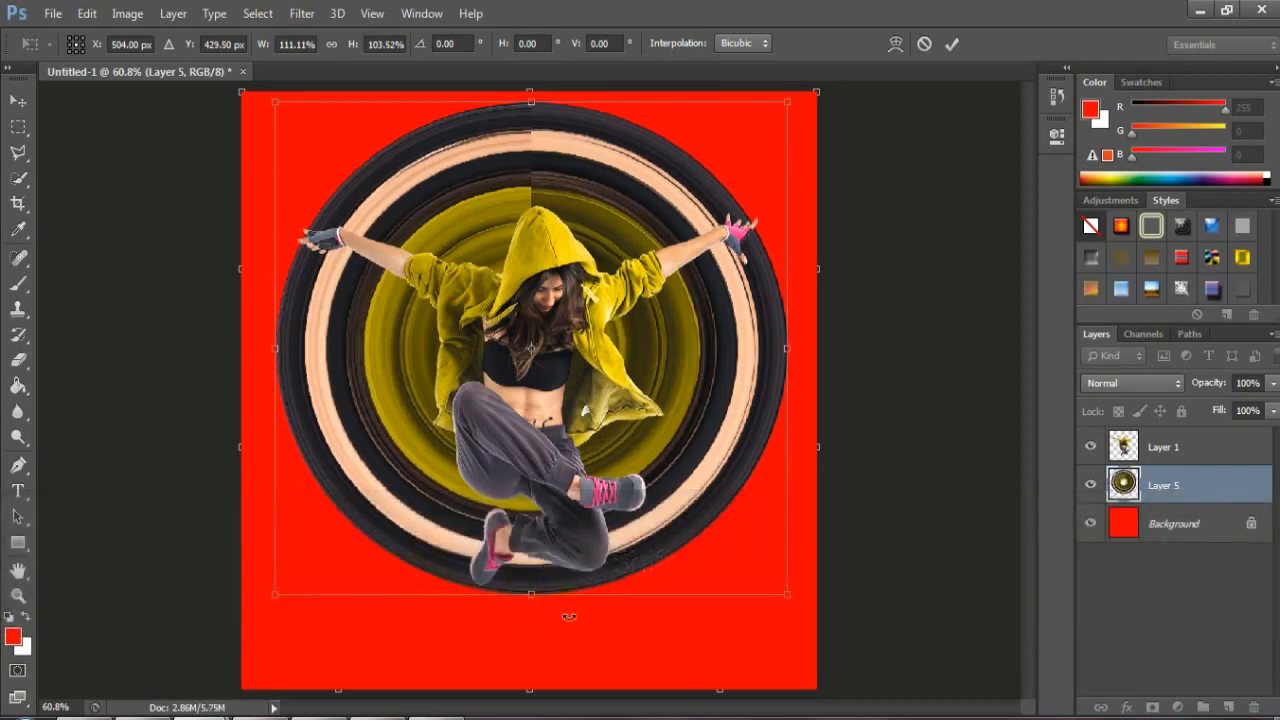
left_click_drag(786, 349, 778, 352)
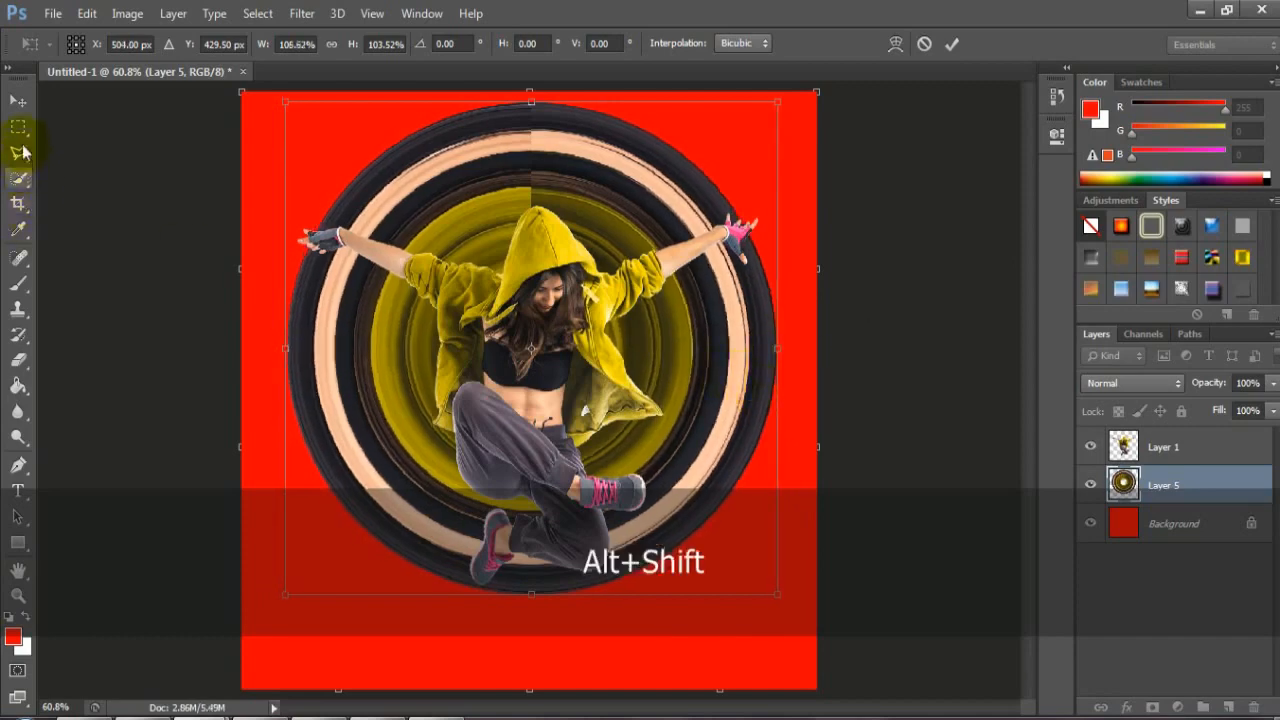
left_click(18, 100)
left_click(540, 288)
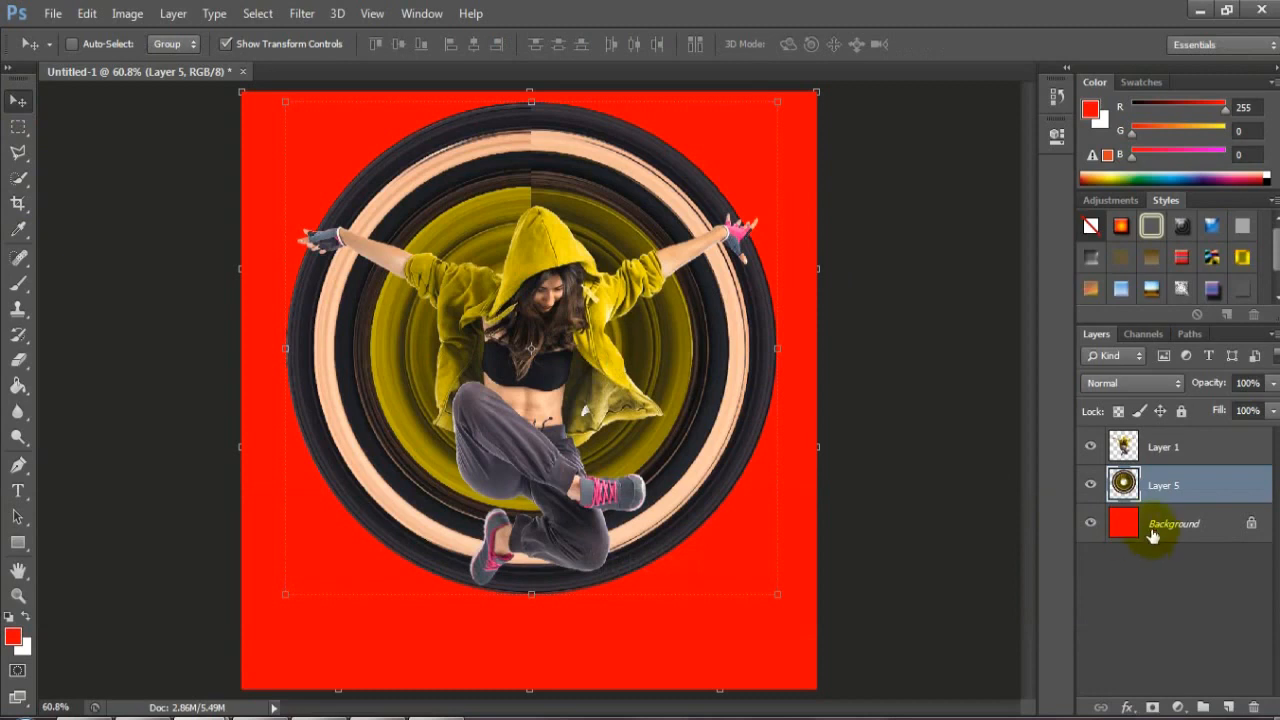
Outline the part of the ring above the dancer's arms with the Polygonal Lasso, delete it from Layer 5, and deselect
left_click(18, 152)
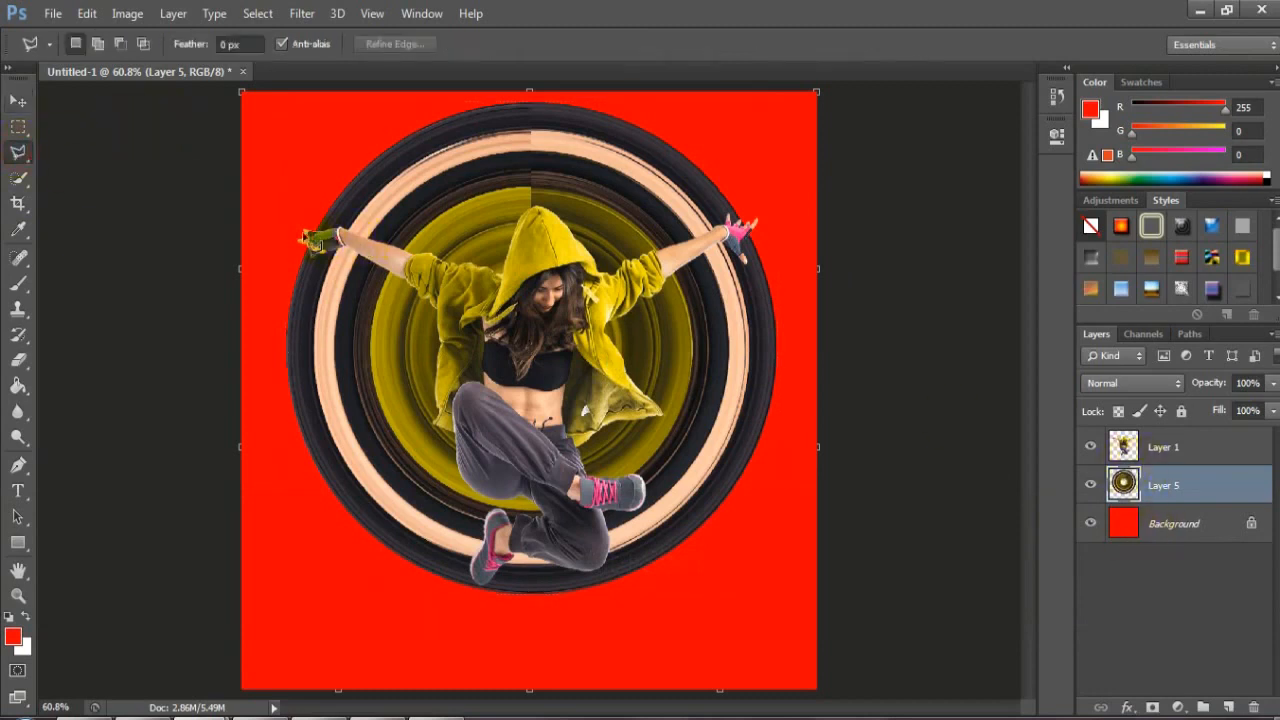
left_click(555, 312)
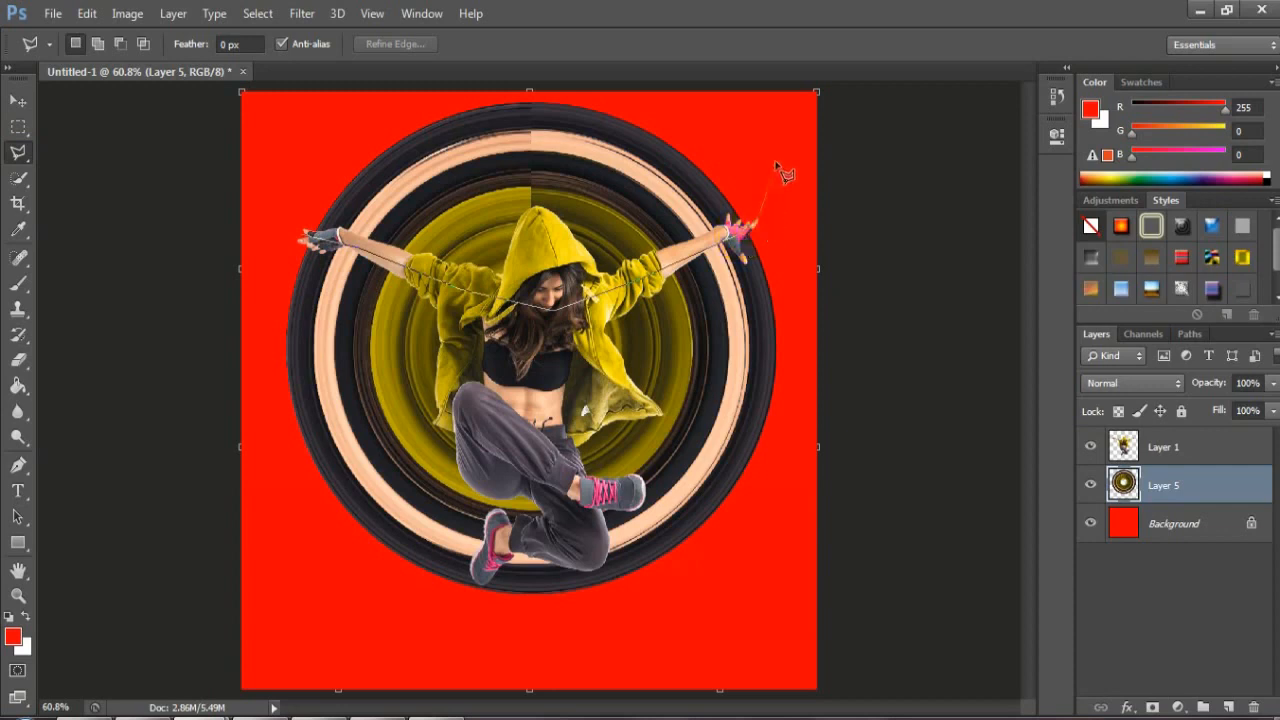
left_click(498, 83)
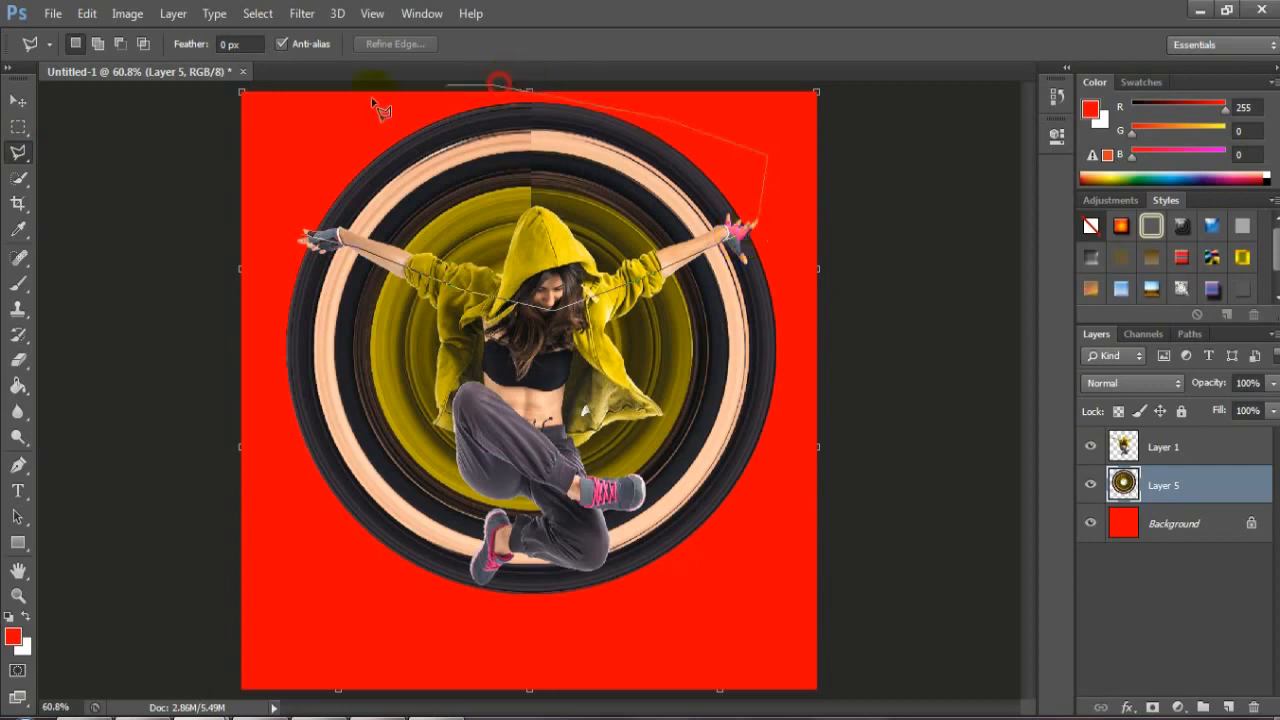
left_click(309, 240)
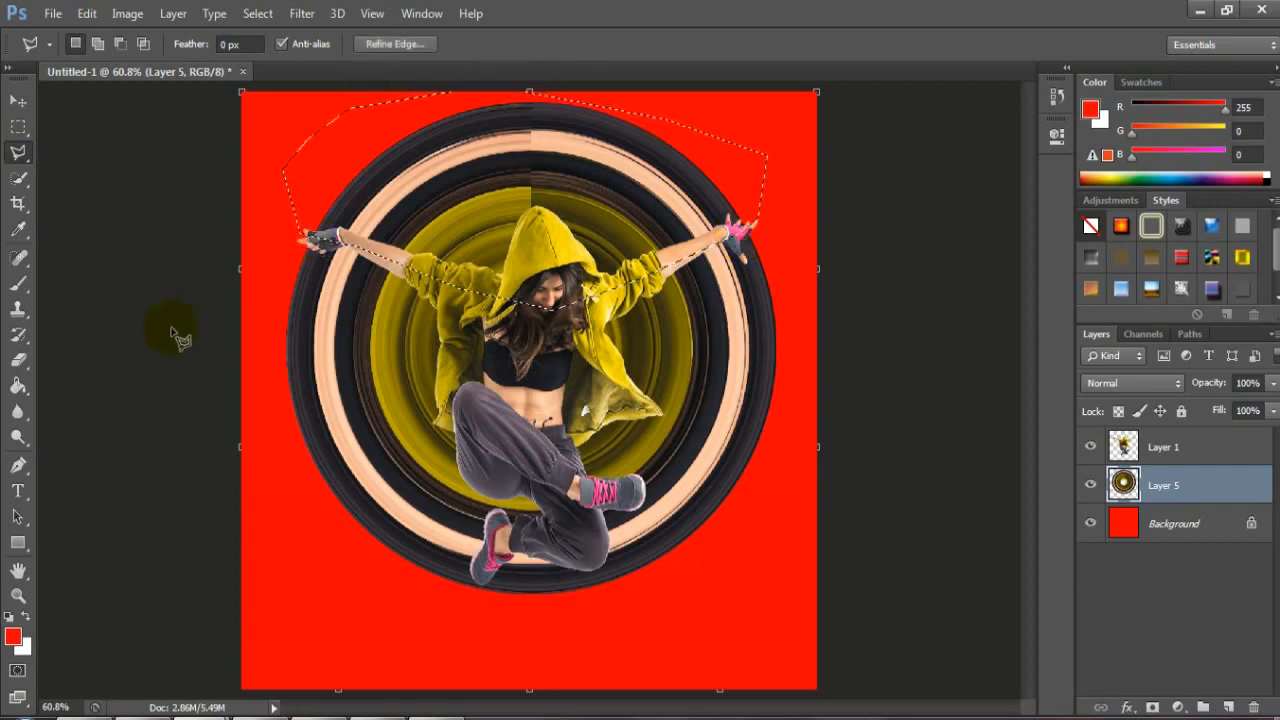
key("Delete")
key("ctrl+d")
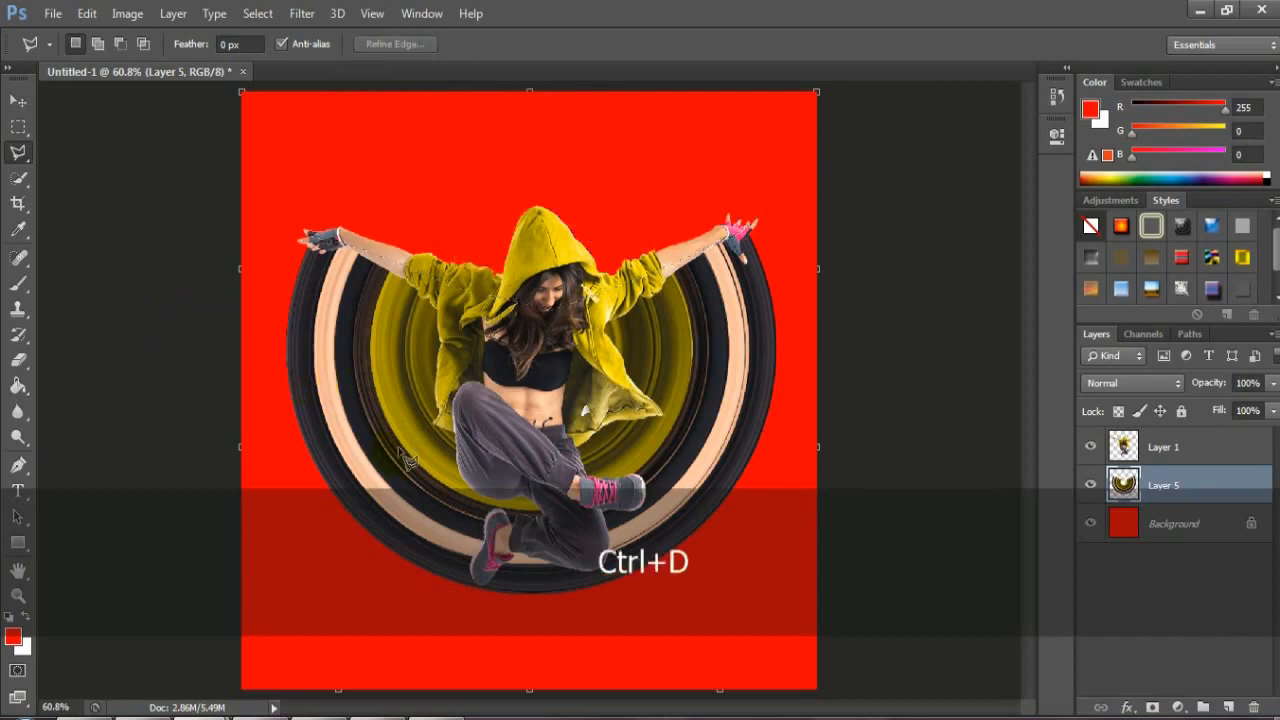
Merge the dancer layer down into the ring layer, Layer 5, and nudge the combined artwork slightly upward
left_click(1190, 450)
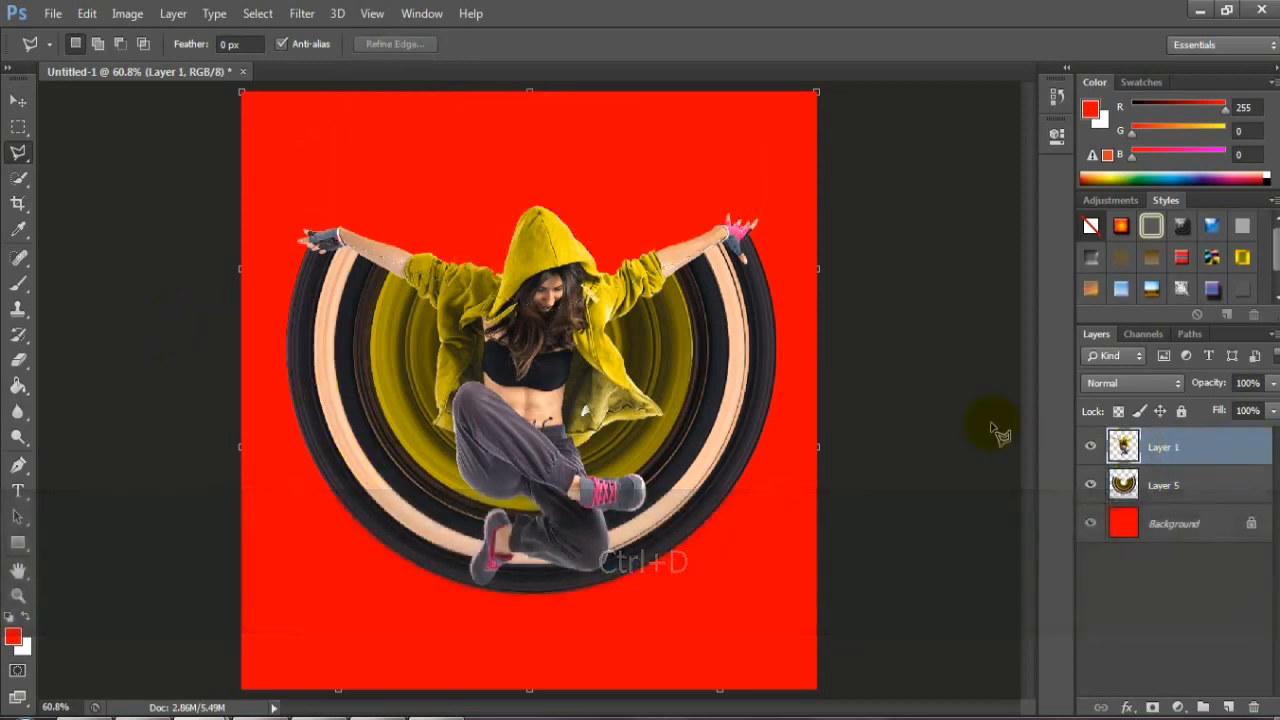
key("ctrl+e")
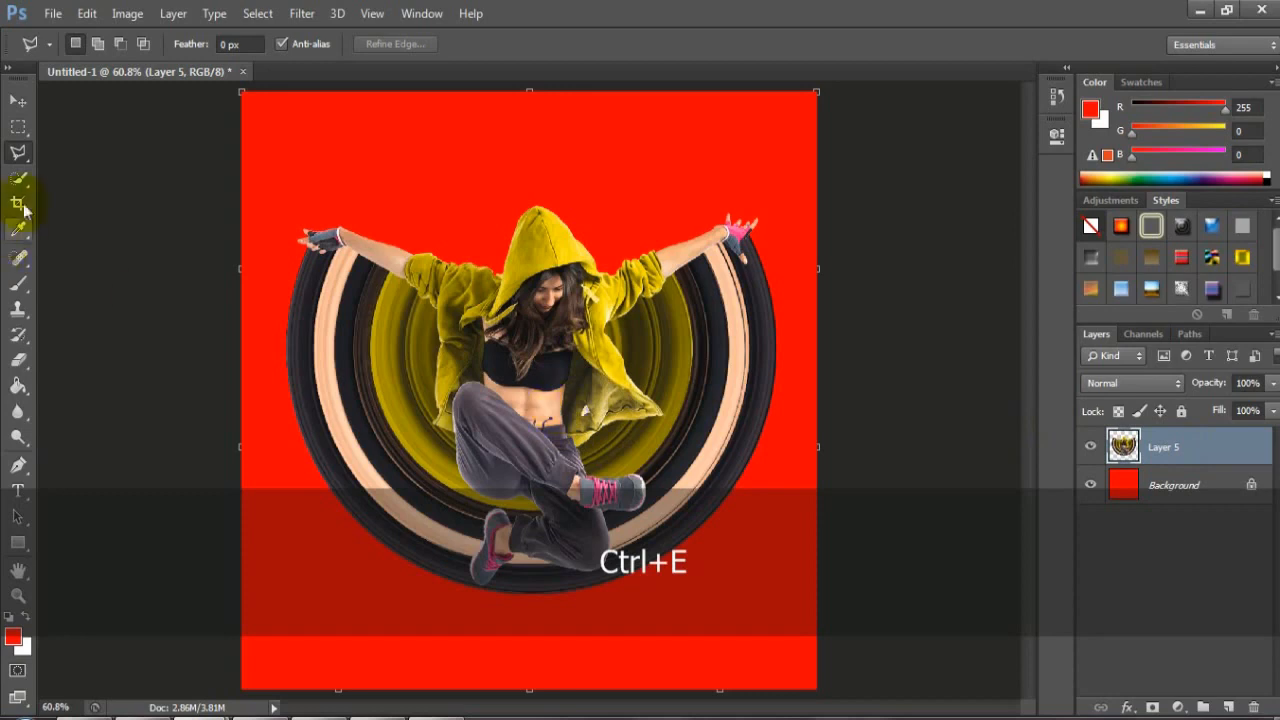
left_click(17, 104)
mouse_move(582, 403)
left_mouse_down()
mouse_move(582, 383)
mouse_move(582, 398)
left_mouse_up()
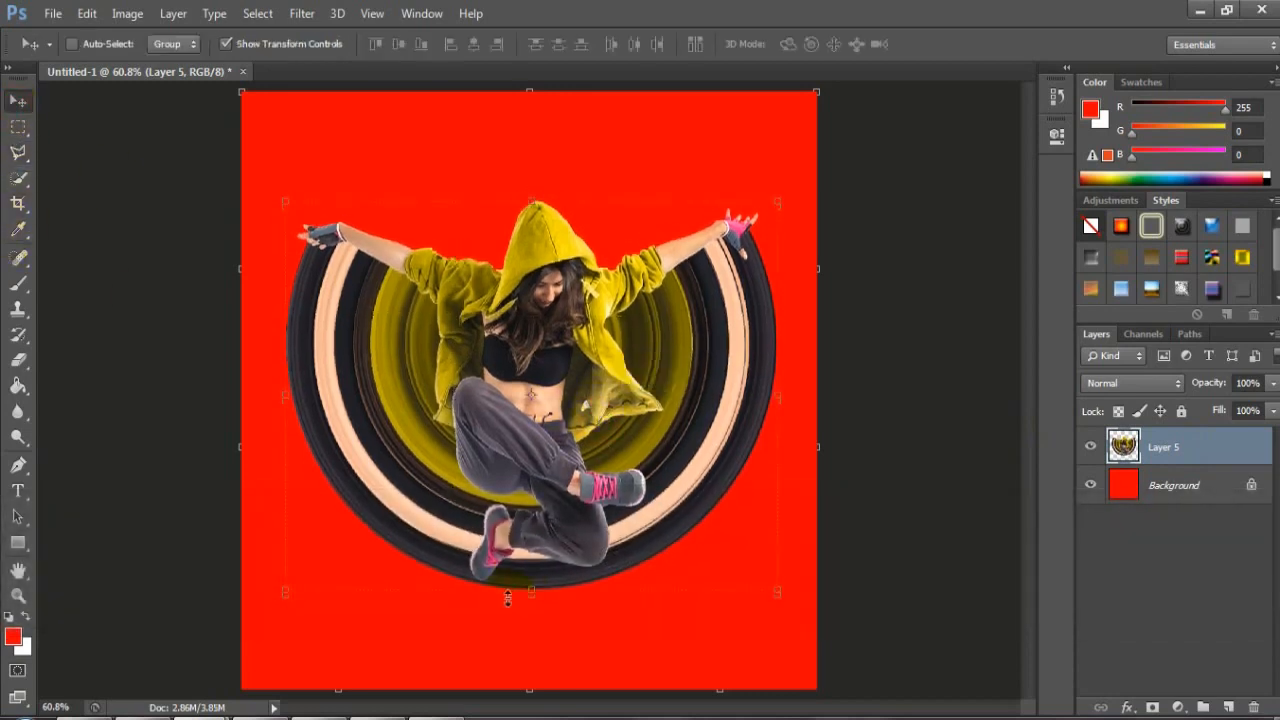
Stretch the merged artwork to about 104.8% height, shift it slightly up and to the right, and apply the transformation
left_click_drag(536, 595, 536, 613)
left_click_drag(575, 422, 582, 405)
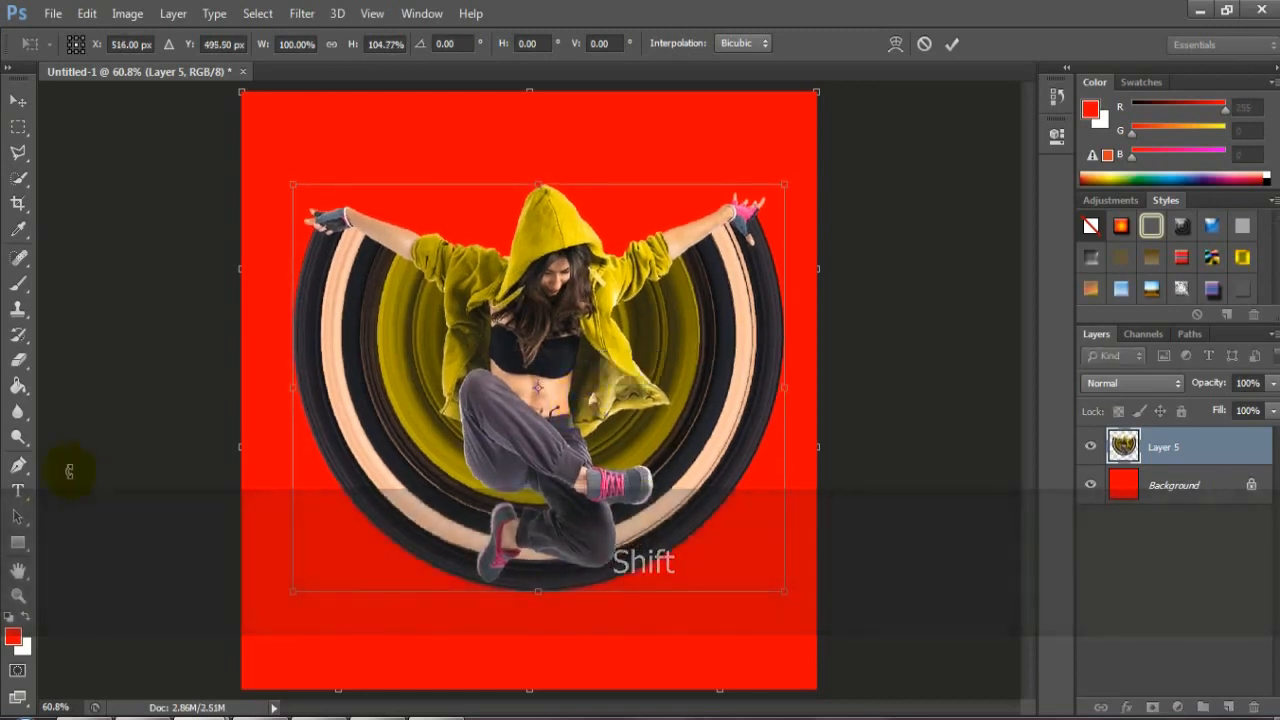
left_click(22, 440)
left_click(529, 289)
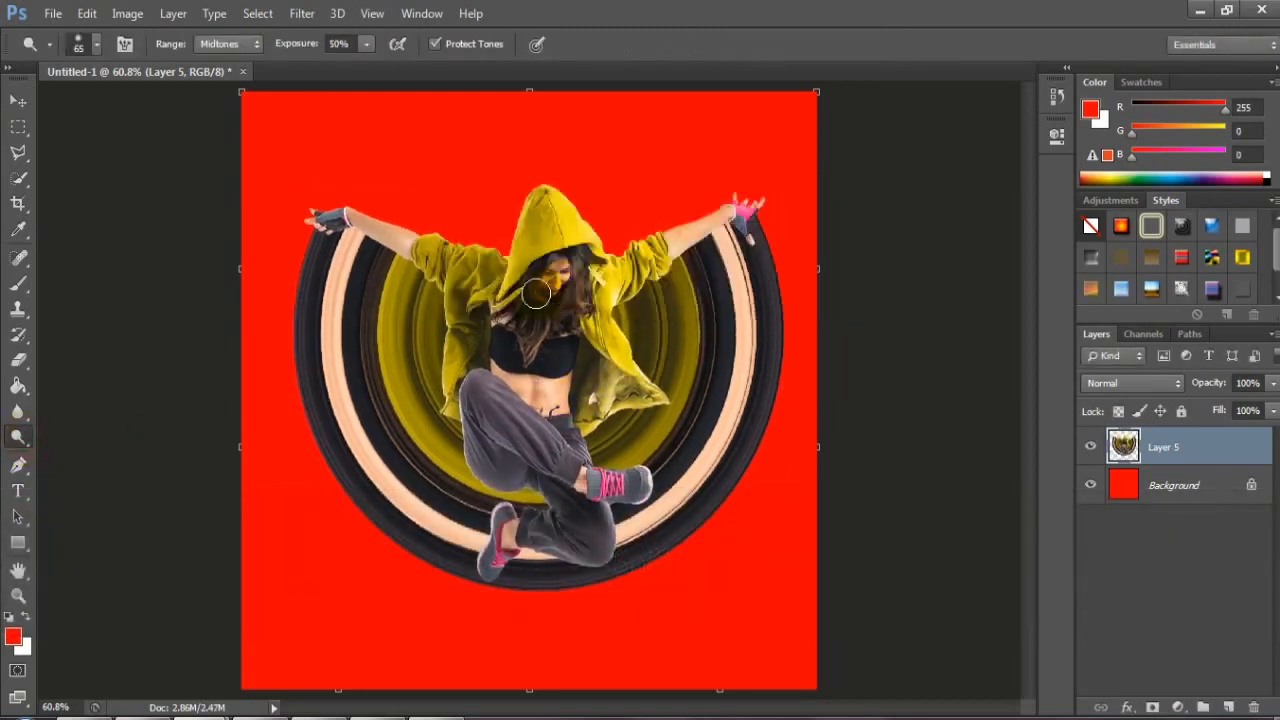
Examine the finished composition, first as a whole at 50% and then with the dancer and ring close up
left_click(18, 594)
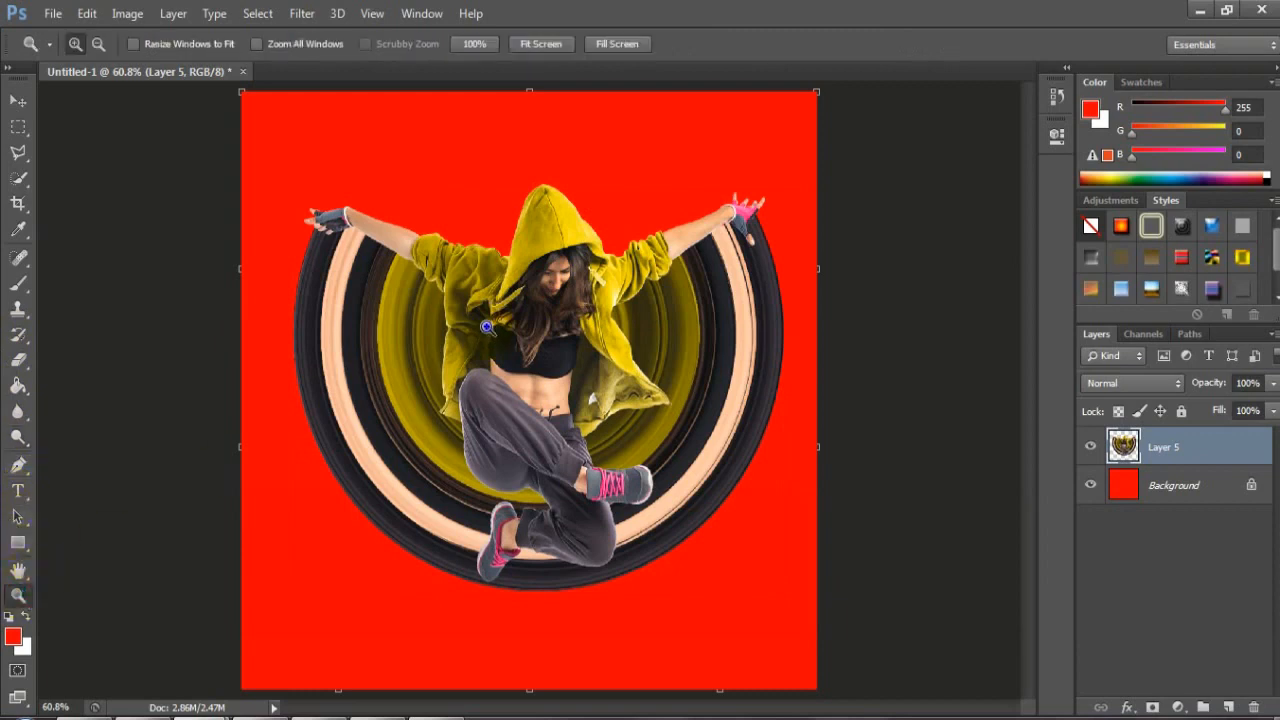
right_click(555, 286)
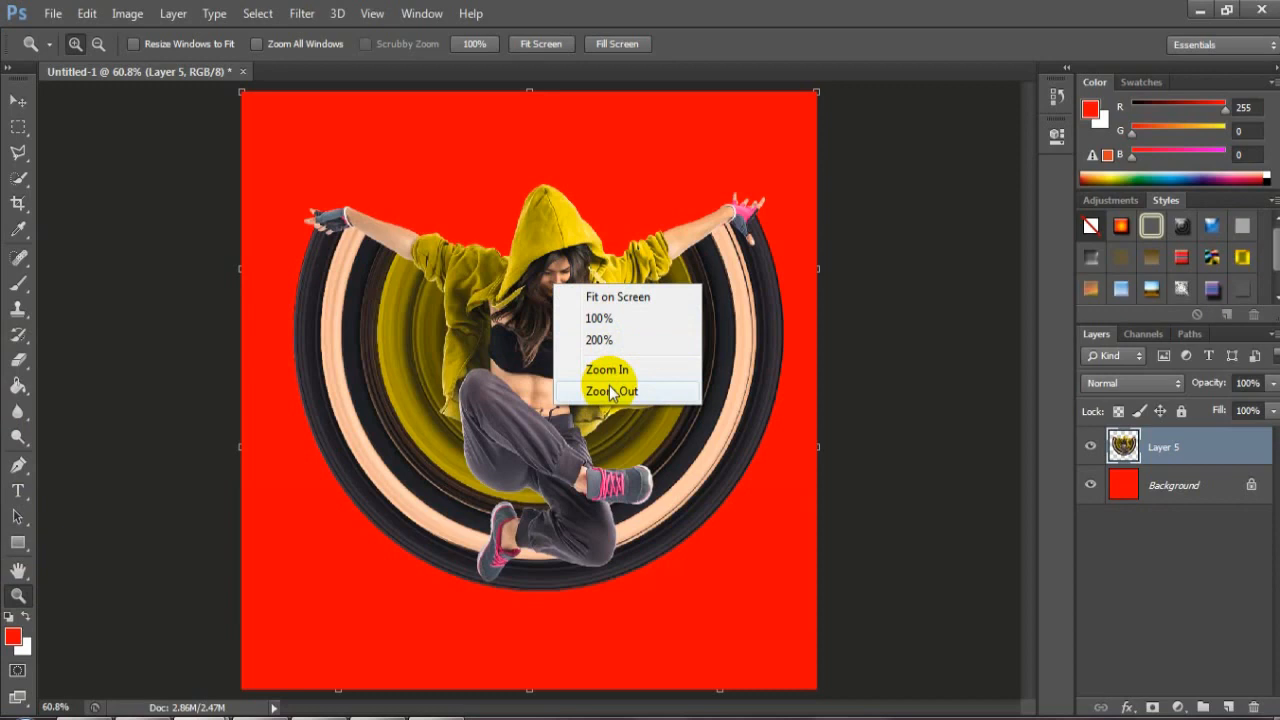
left_click(611, 391)
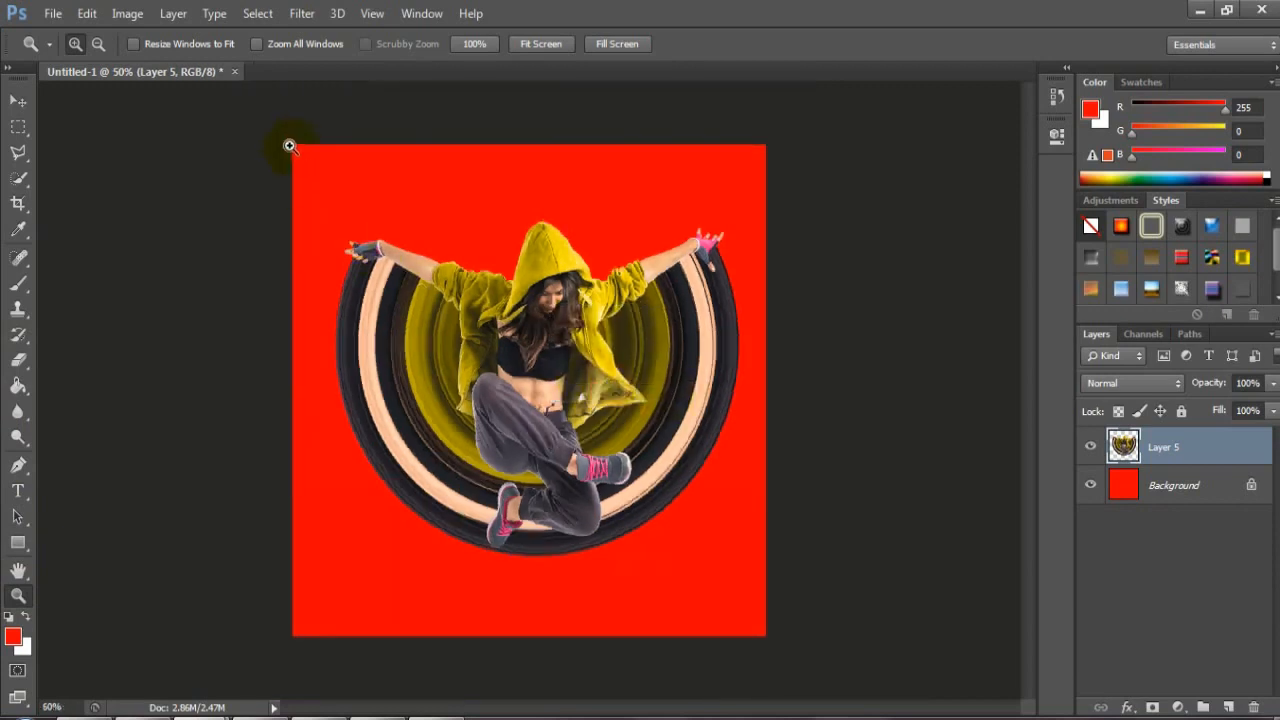
left_click_drag(293, 150, 770, 636)
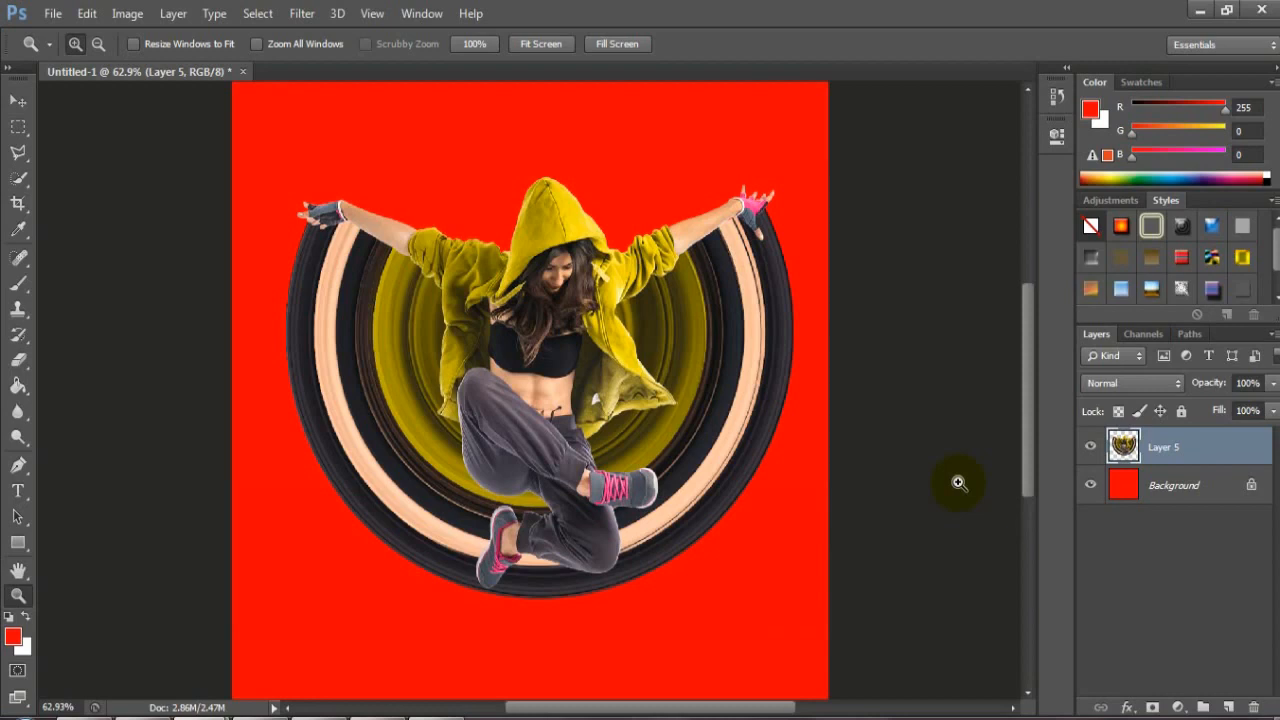
left_click_drag(845, 155, 244, 619)
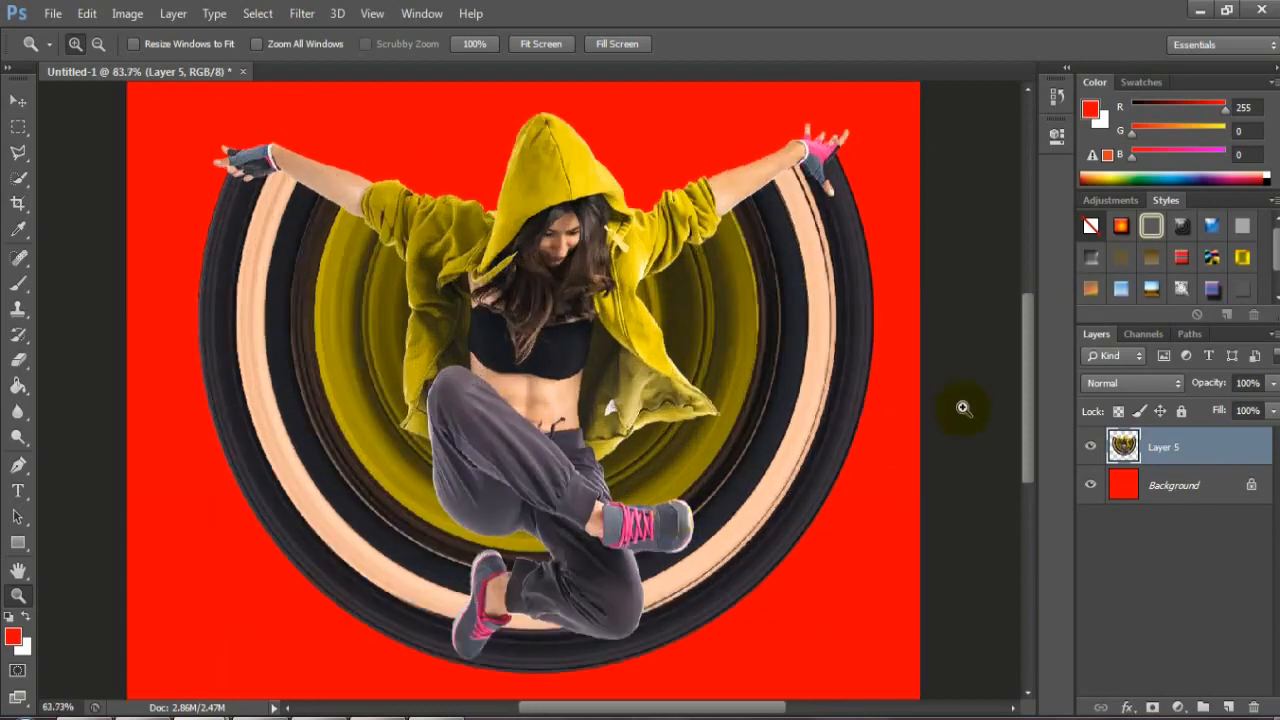